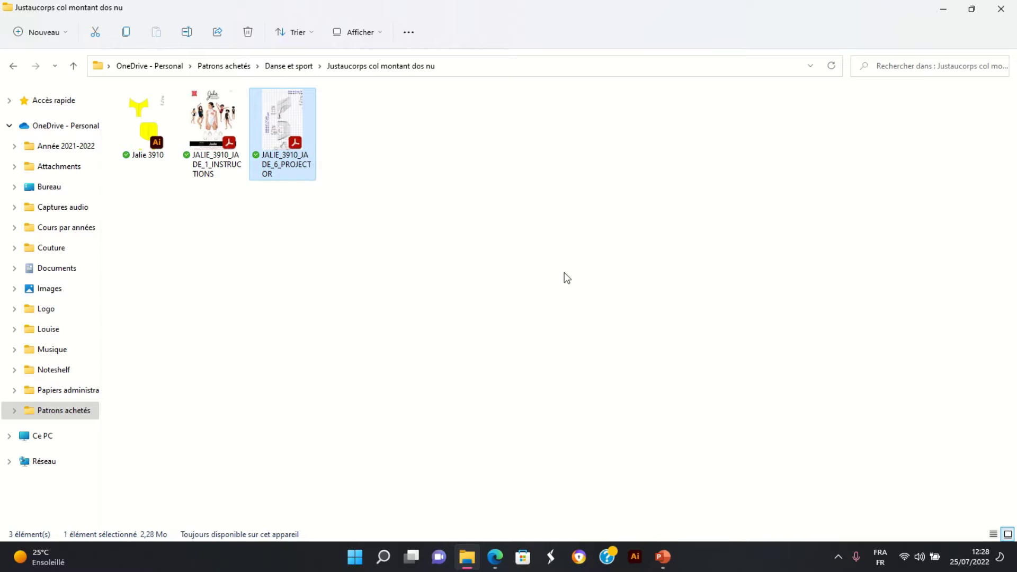
# Open the JALIE_3910_JADE_6_PROJECTOR file in Acrobat Reader.
pyautogui.click(553, 228)
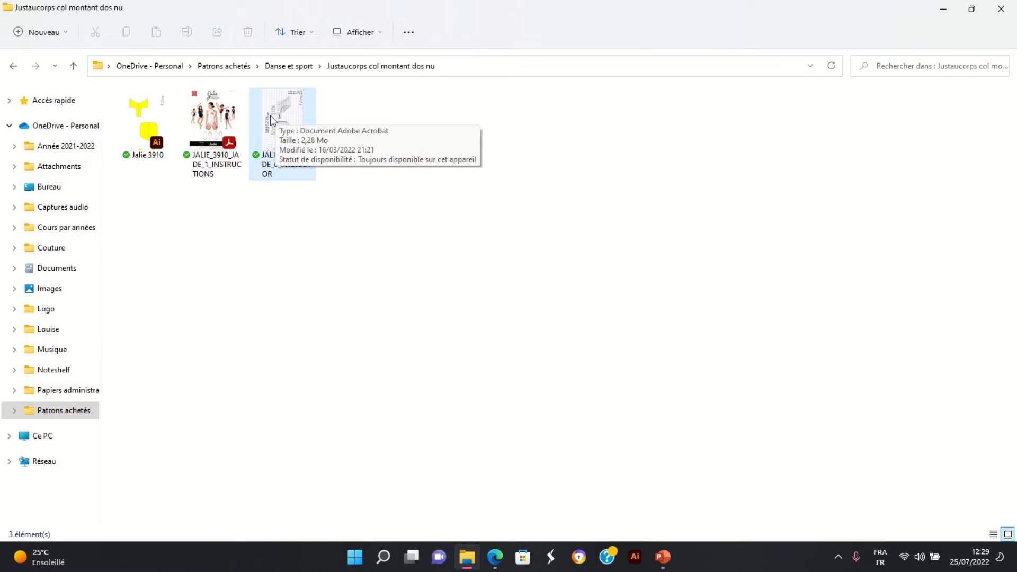
pyautogui.click(271, 116)
pyautogui.doubleClick(271, 116)
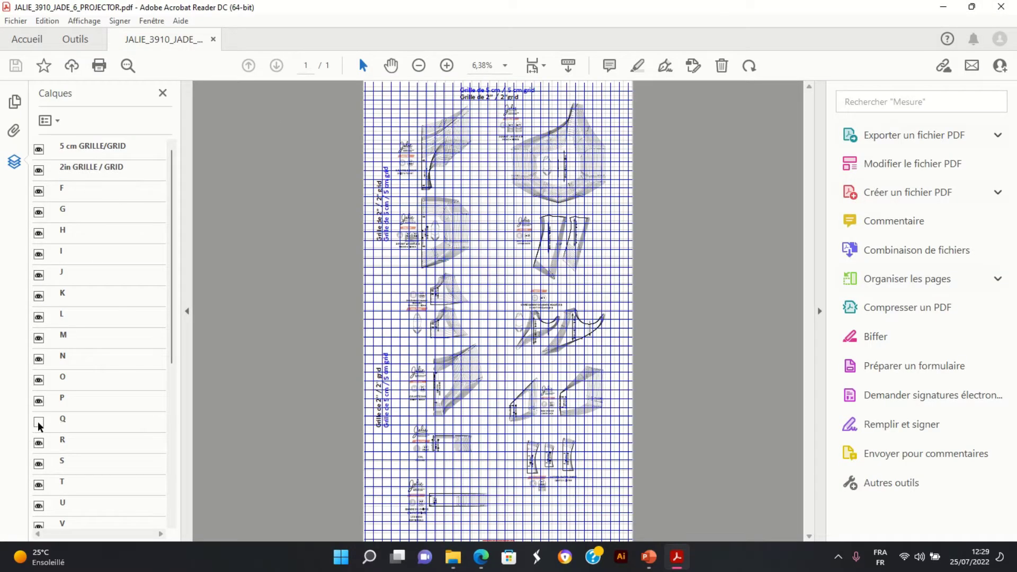
# Hide layers O and P and the 5 cm and 2 in grid layers, and close the PDF.
pyautogui.click(39, 401)
pyautogui.click(39, 380)
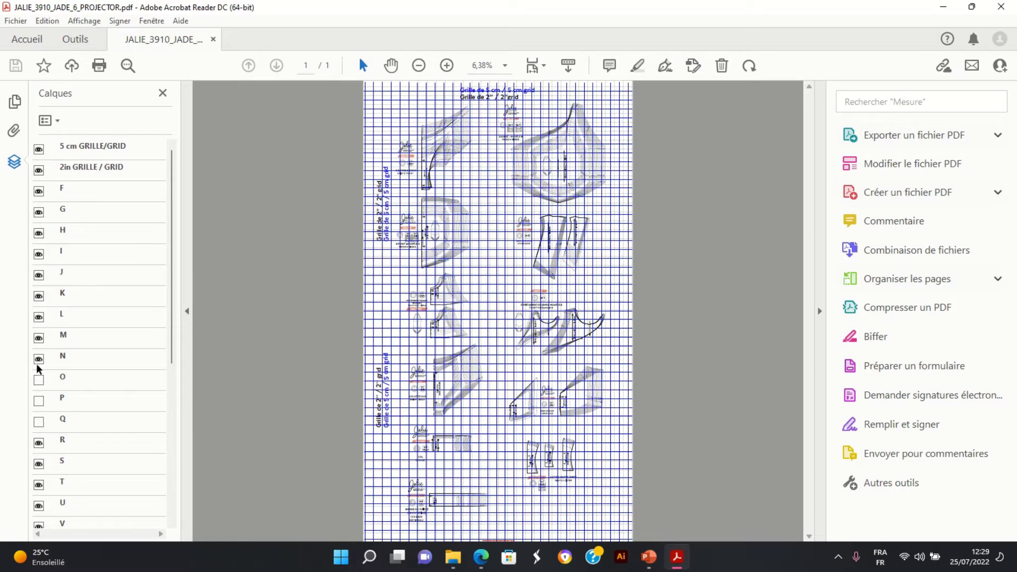
pyautogui.click(38, 150)
pyautogui.click(38, 170)
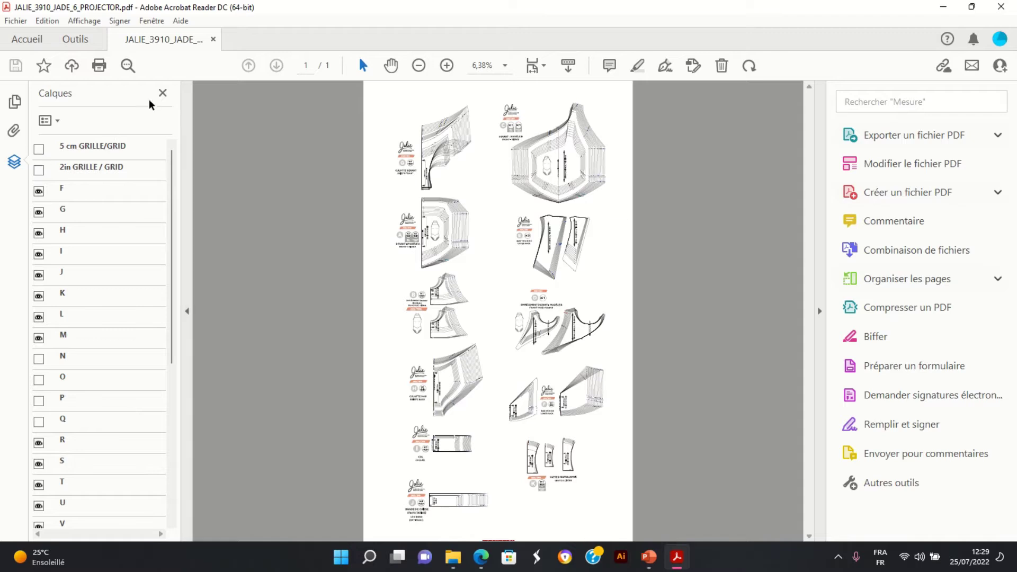
pyautogui.click(1001, 7)
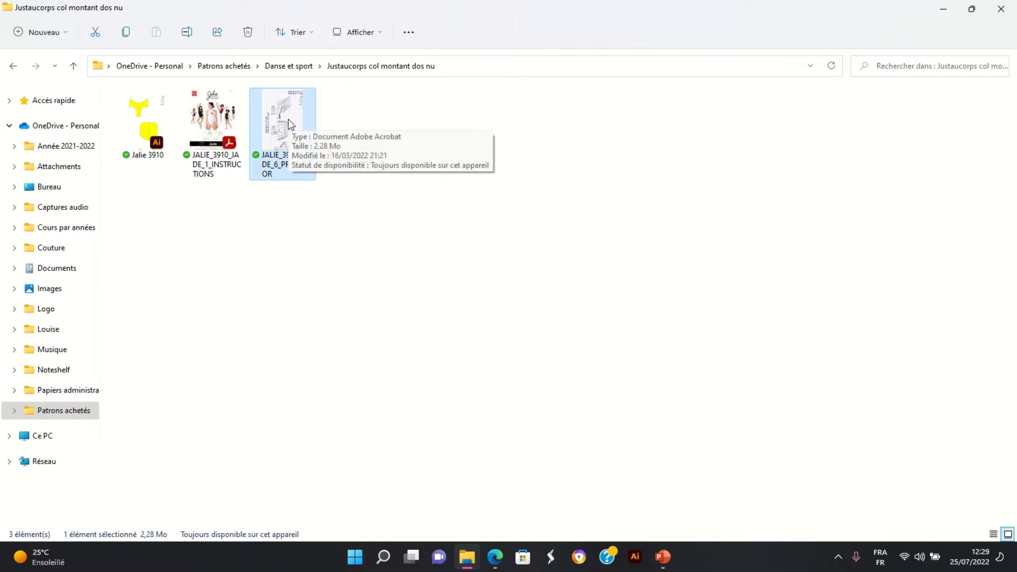
# Open the JALIE_3910_JADE_6_PROJECTOR PDF in Adobe Illustrator.
pyautogui.rightClick(285, 123)
pyautogui.click(454, 139)
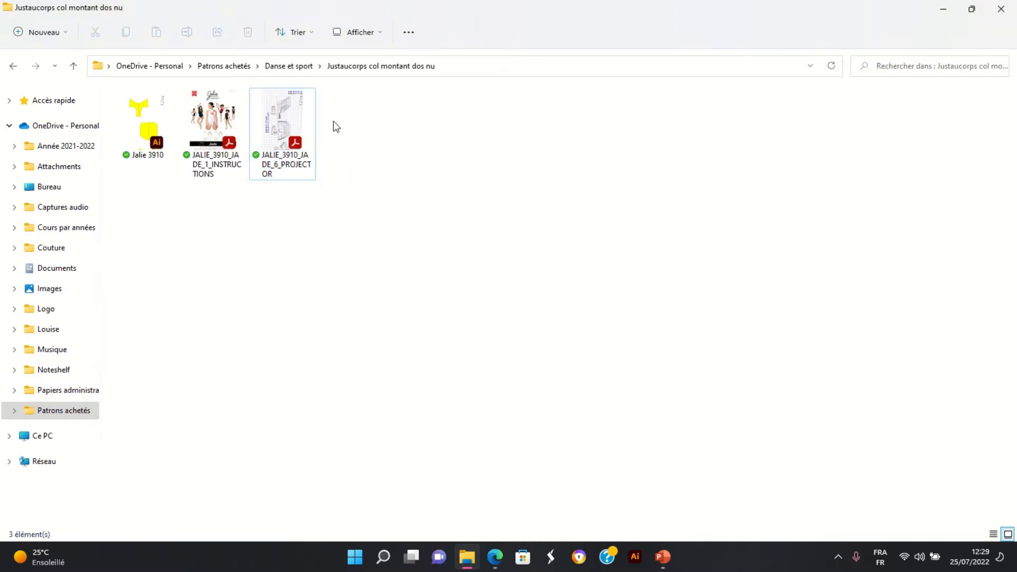
pyautogui.click(285, 122)
pyautogui.rightClick(292, 122)
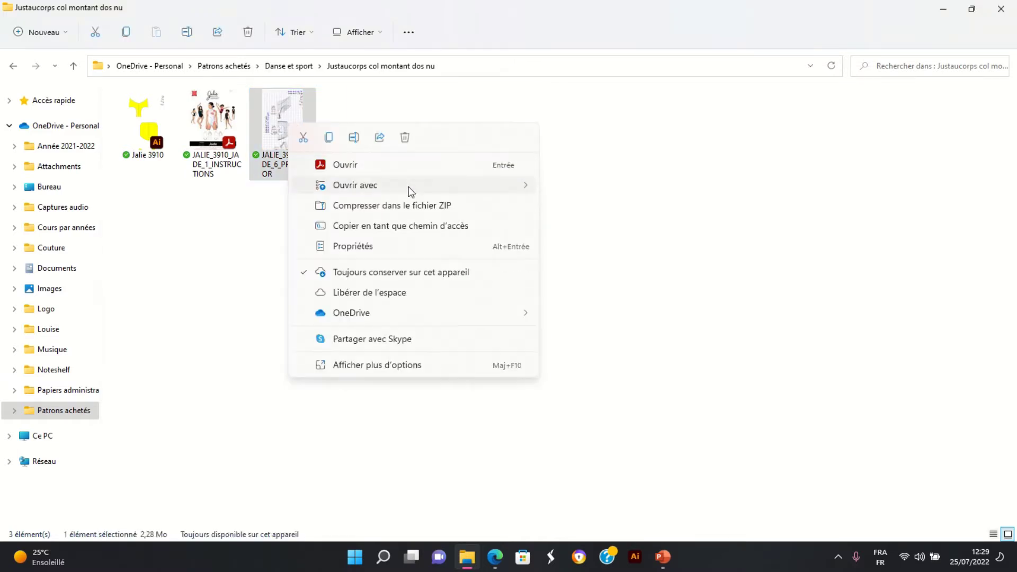
pyautogui.moveTo(425, 187)
pyautogui.click(628, 210)
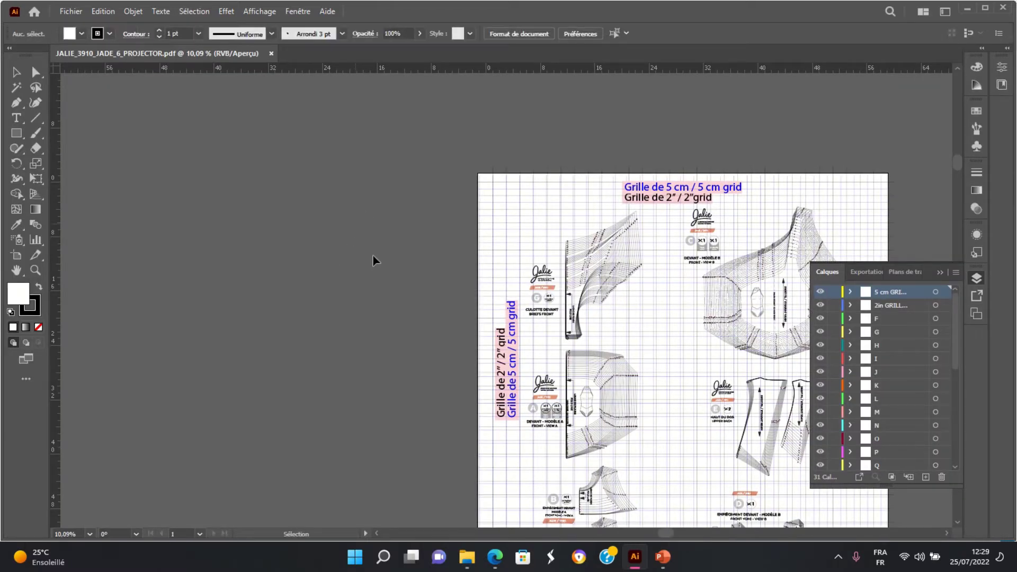
# Look over the pattern sheet and close the Find/Replace Font dialog listing the missing Texta Bold font.
pyautogui.click(556, 339)
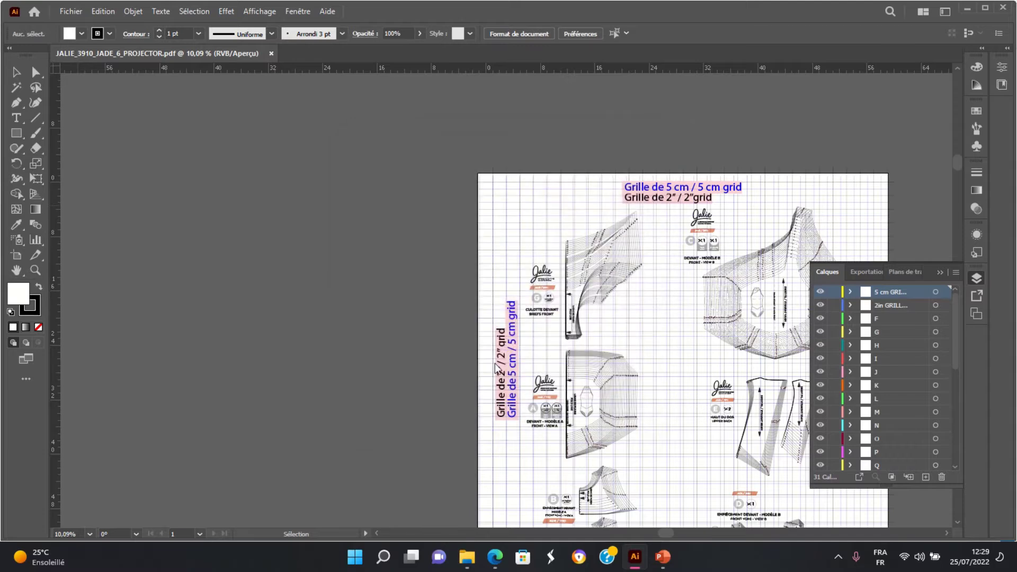
pyautogui.scroll(-5, 516, 294)
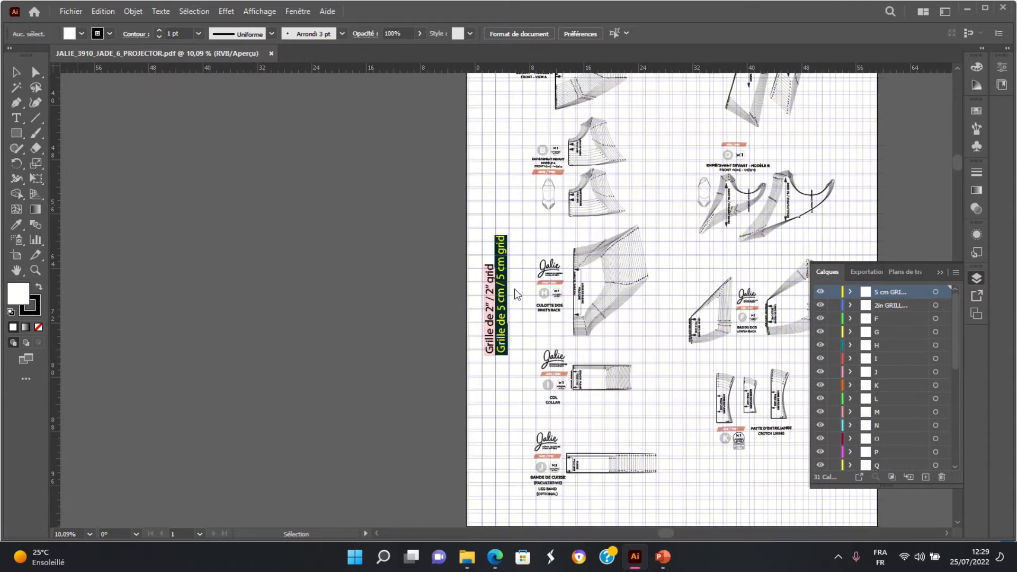
pyautogui.press('t')
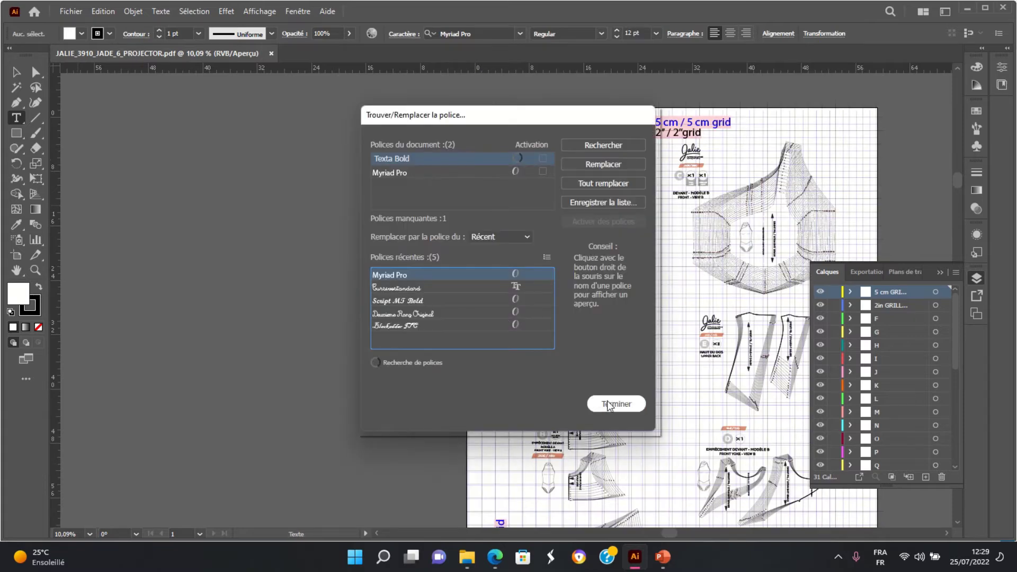
pyautogui.click(609, 405)
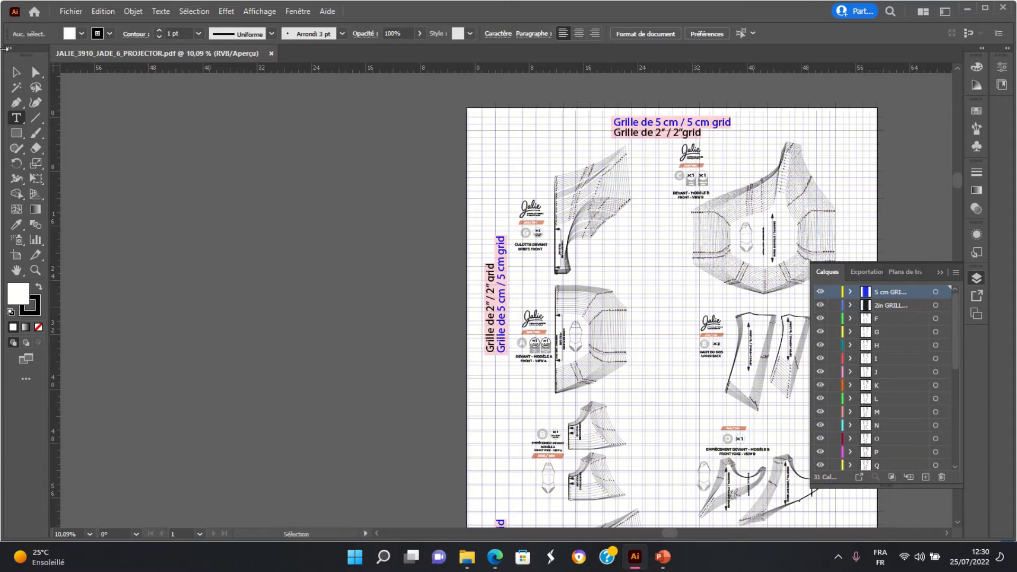
# Create a new layer and name it Patron originel.
pyautogui.click(16, 73)
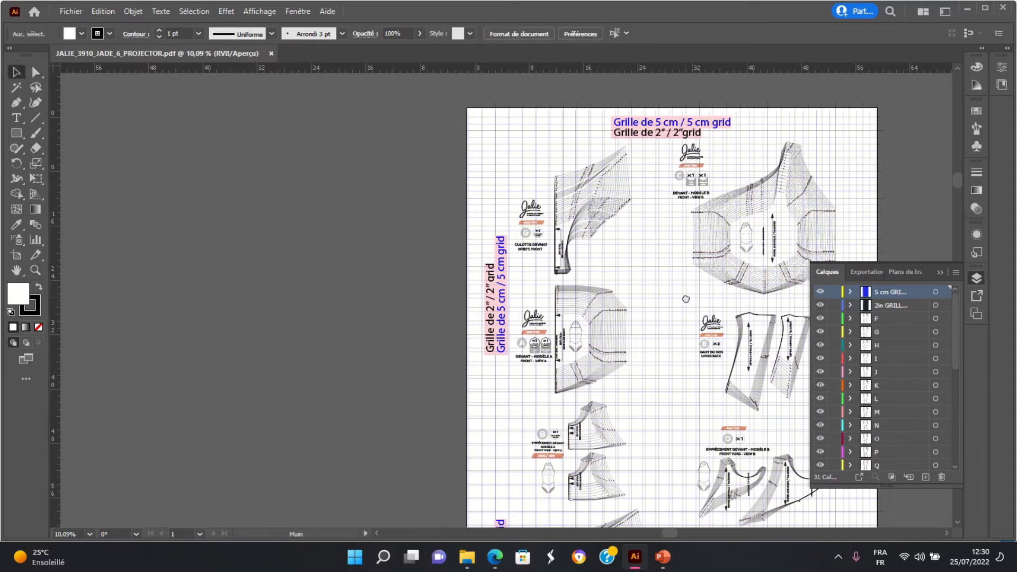
pyautogui.moveTo(683, 295); pyautogui.dragTo(448, 258)
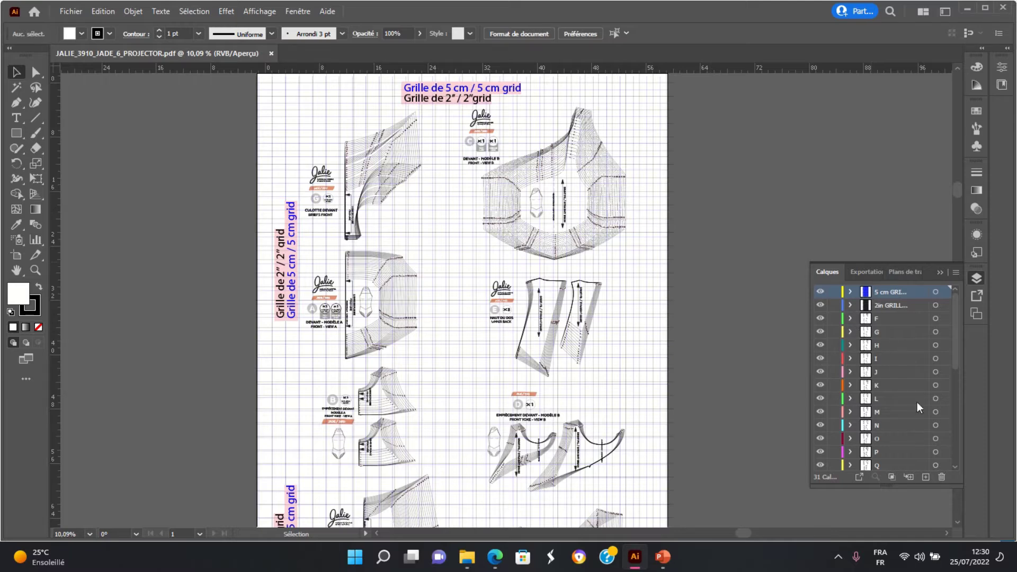
pyautogui.click(926, 477)
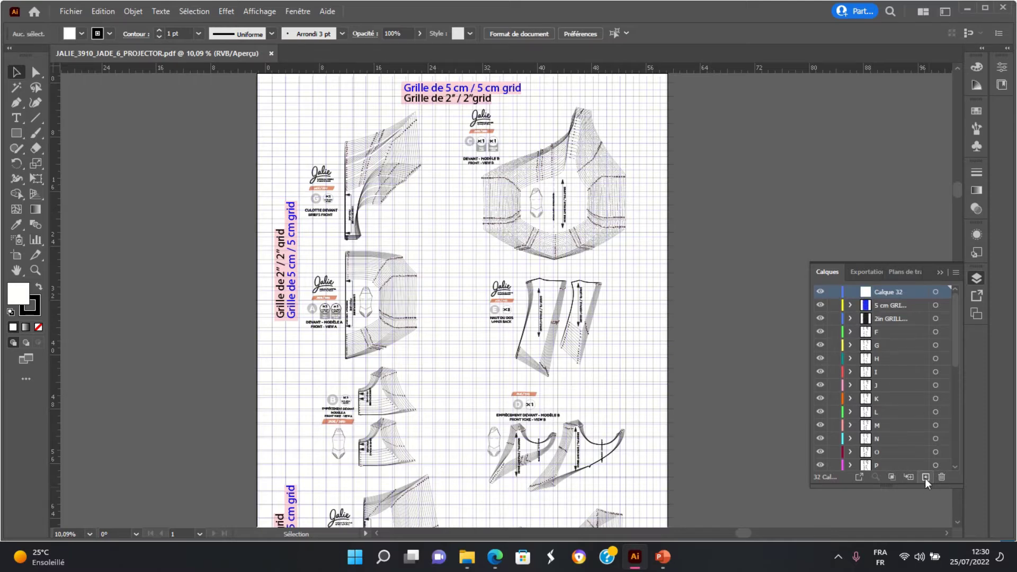
pyautogui.doubleClick(915, 296)
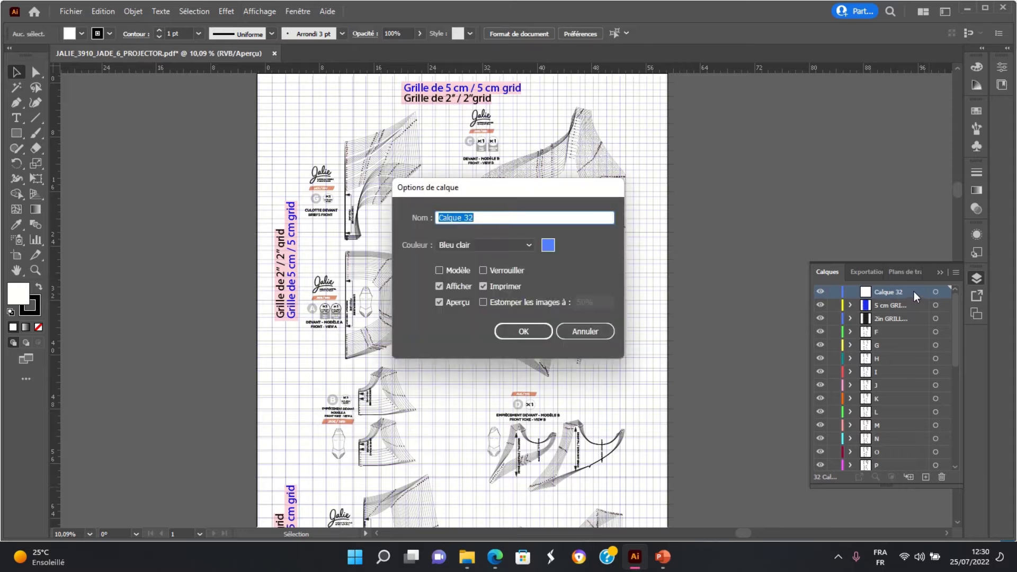
pyautogui.write('Patron originel')
pyautogui.press('Return')
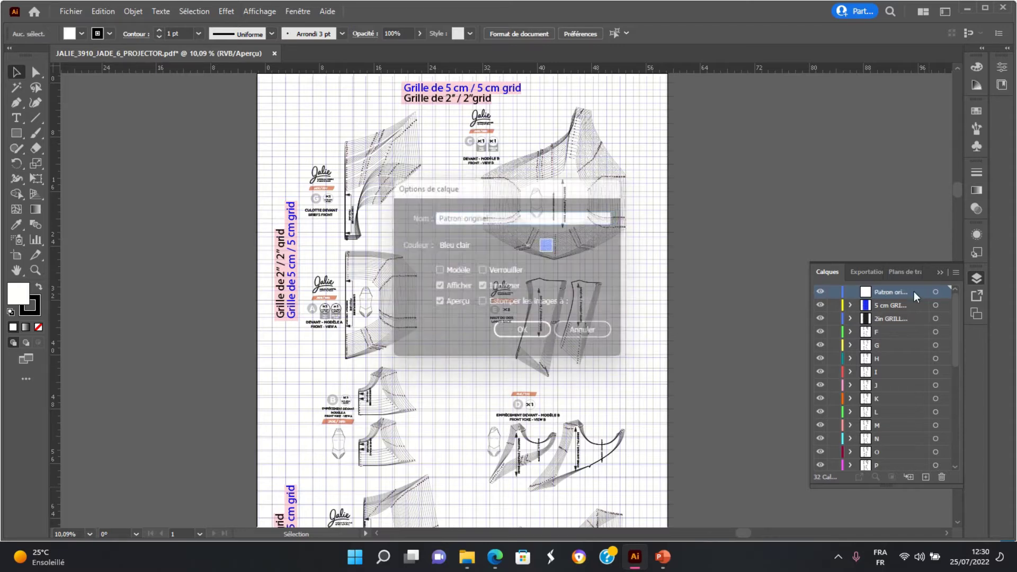
# Select all the layers from the 5 cm grid to Labels/Étiquettes and nest them inside the Patron originel layer.
pyautogui.scroll(-5, 911, 334)
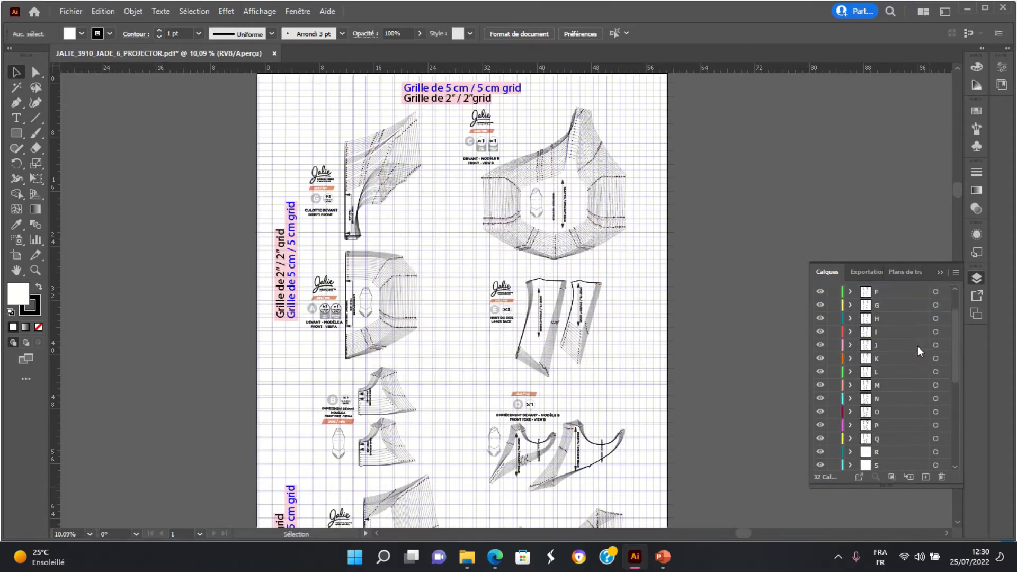
pyautogui.keyDown('shift'); pyautogui.click(911, 464); pyautogui.keyUp('shift')
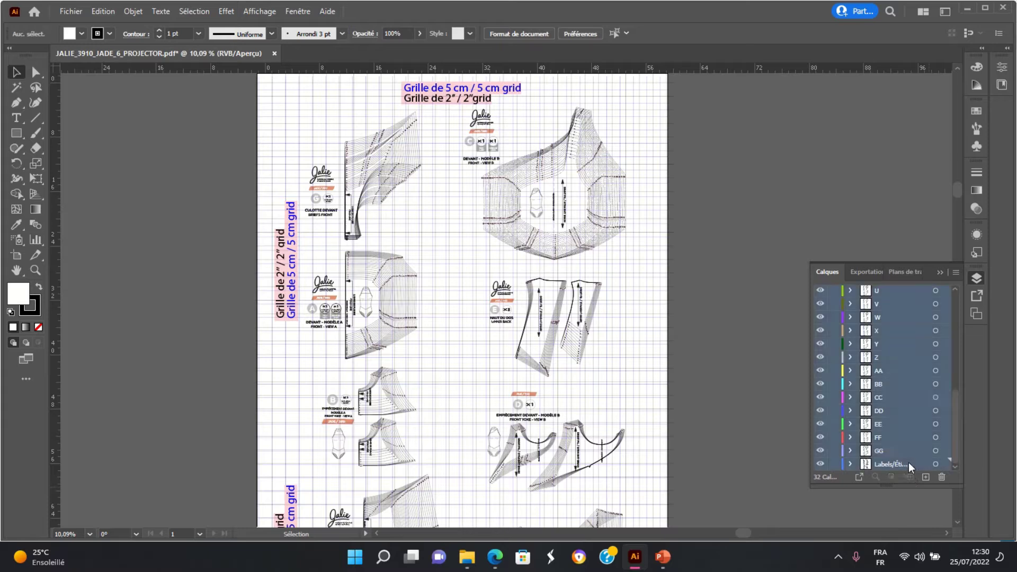
pyautogui.scroll(5, 912, 425)
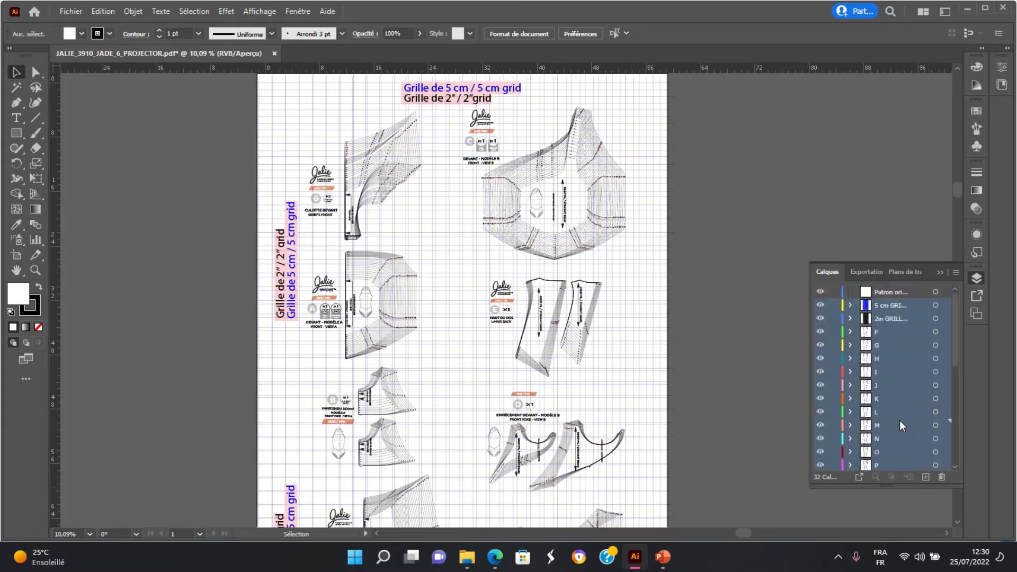
pyautogui.scroll(-1, 905, 297)
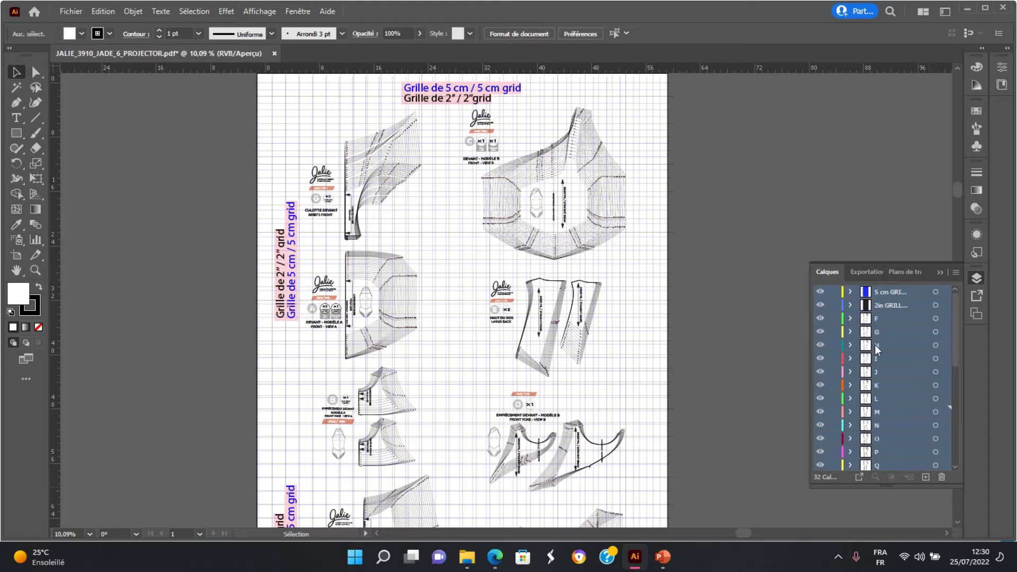
pyautogui.scroll(-5, 877, 349)
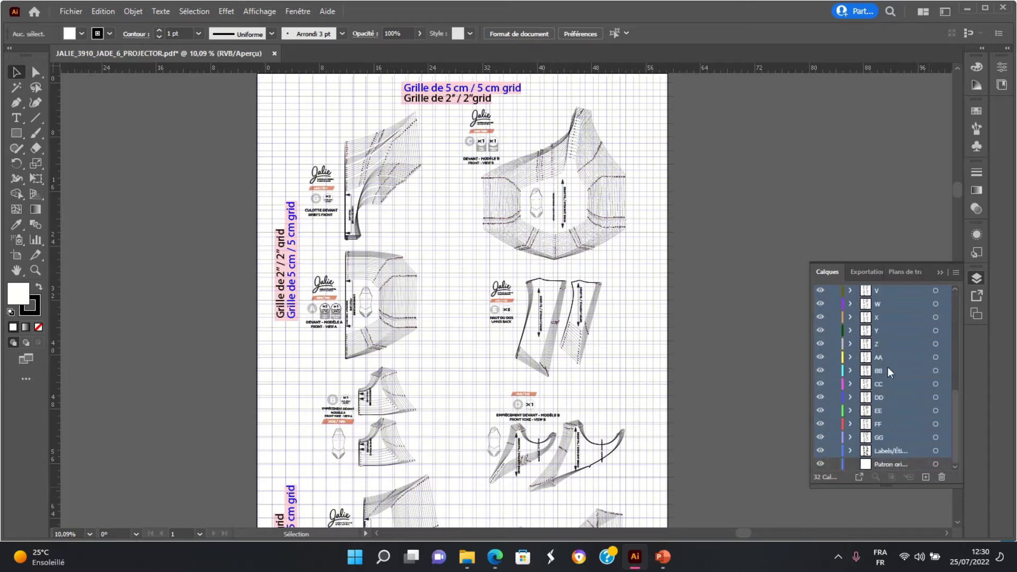
pyautogui.moveTo(889, 373); pyautogui.dragTo(899, 468)
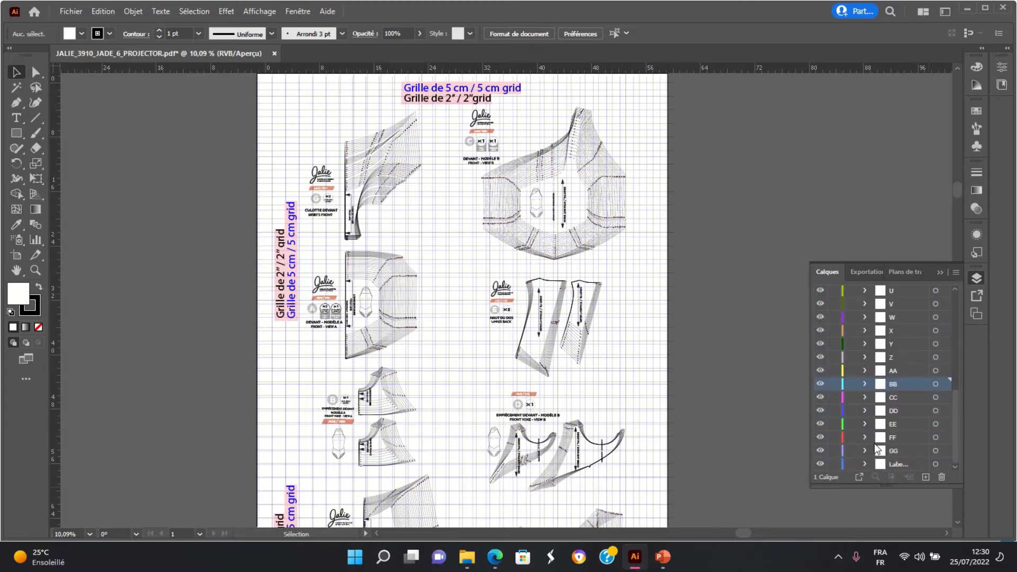
# Duplicate the size T layer inside Patron originel.
pyautogui.scroll(10, 890, 388)
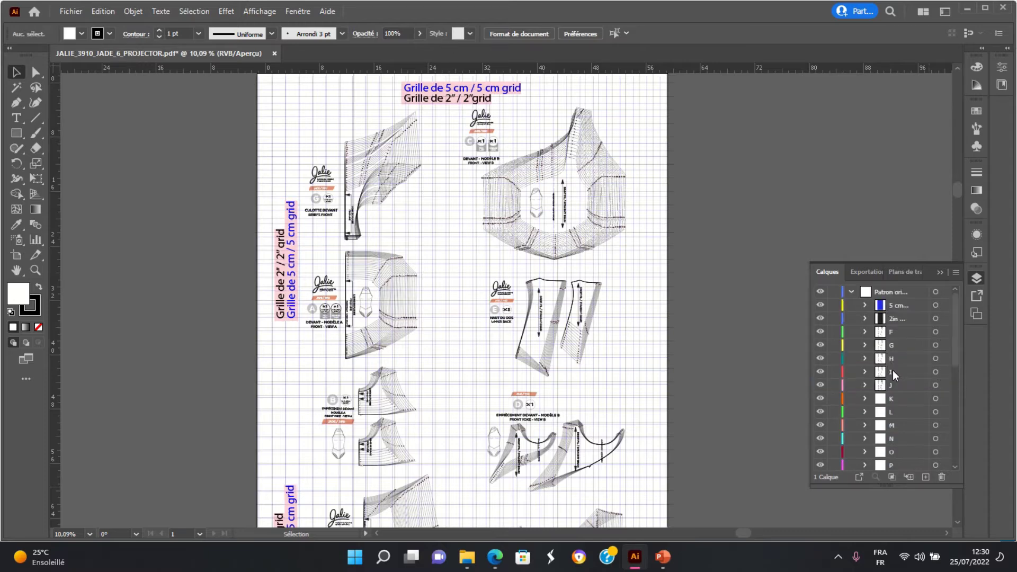
pyautogui.scroll(-5, 899, 372)
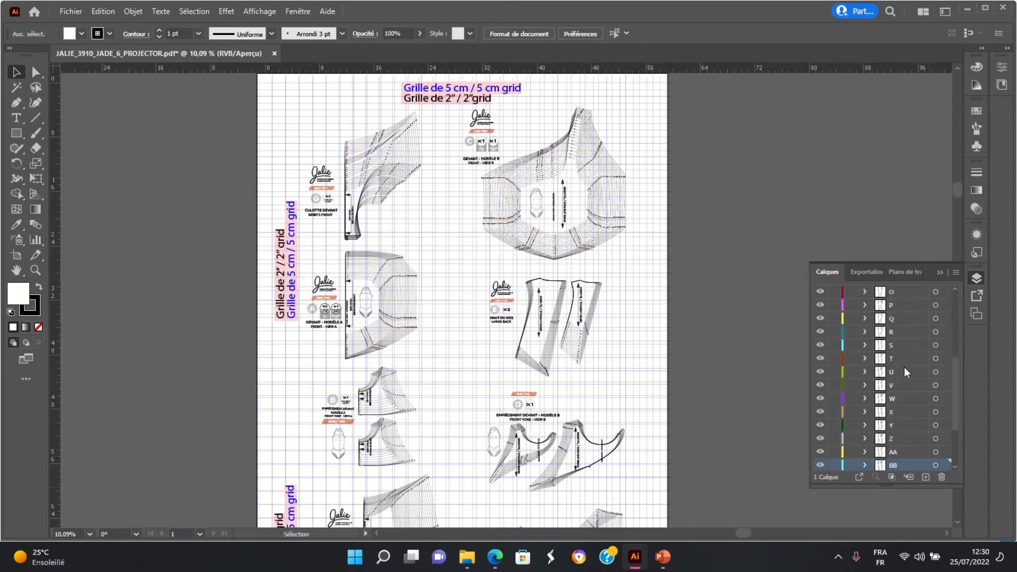
pyautogui.click(895, 360)
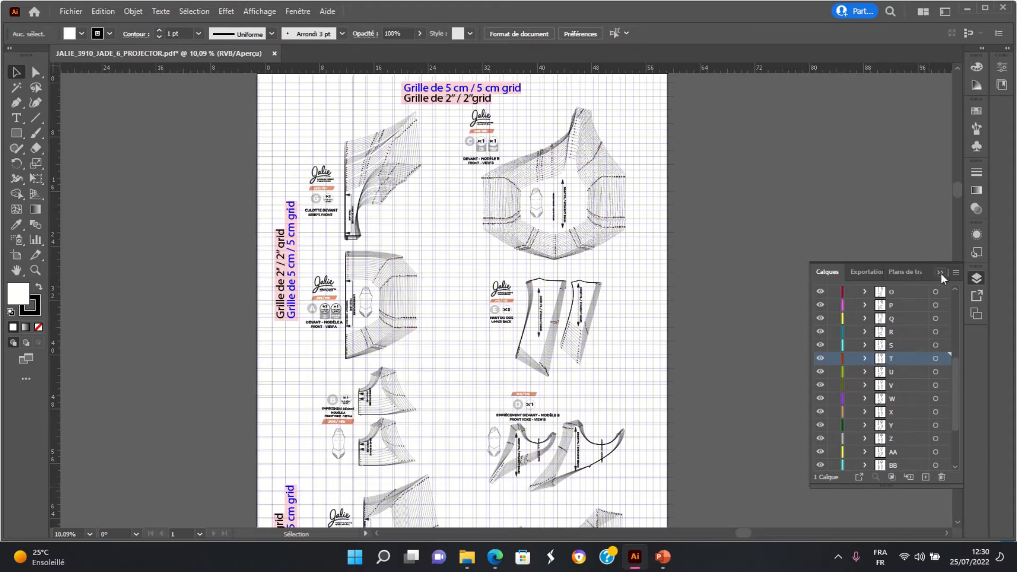
pyautogui.click(958, 272)
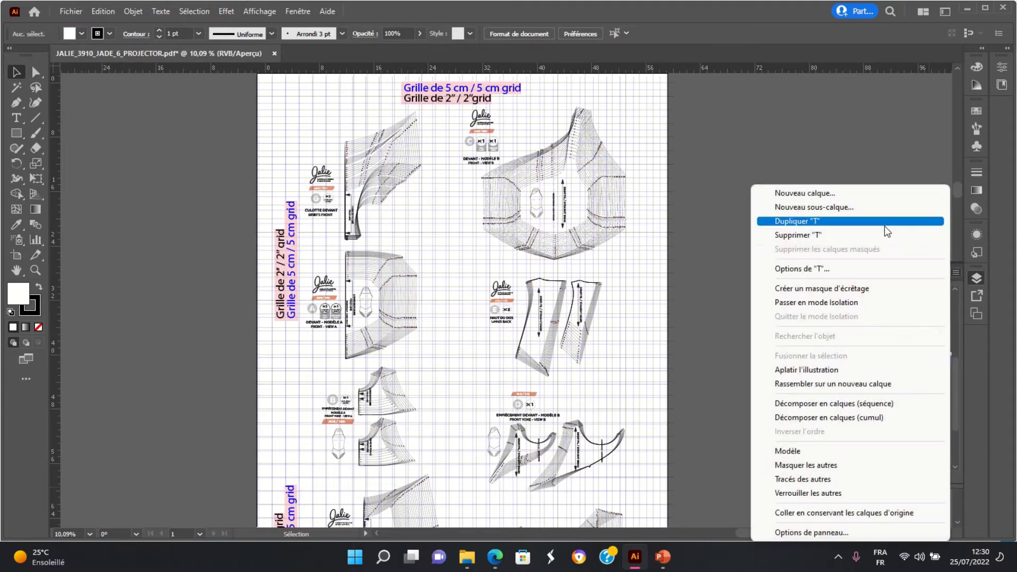
pyautogui.click(877, 222)
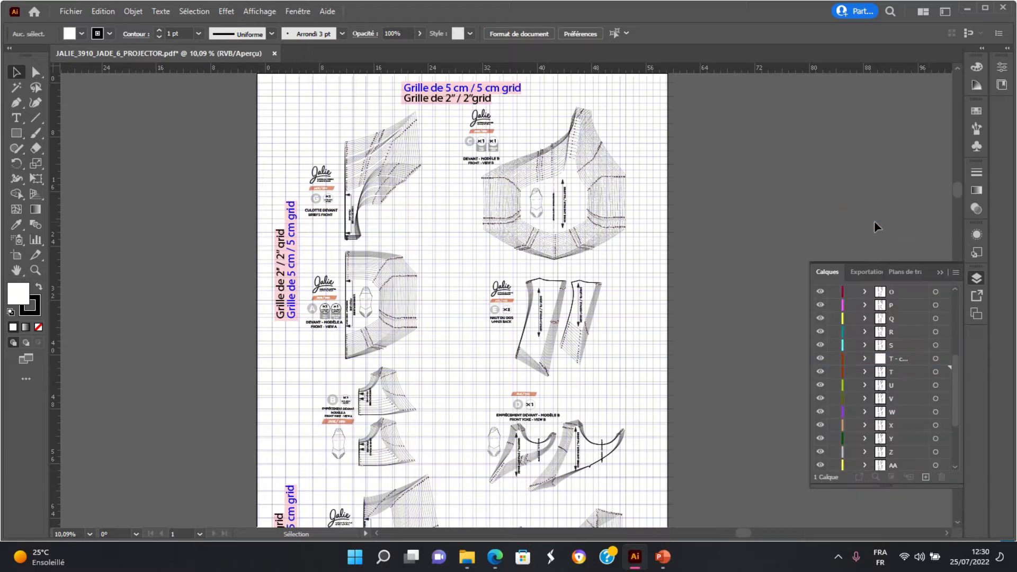
# Duplicate the Labels/Étiquettes layer inside Patron originel.
pyautogui.scroll(-3, 907, 397)
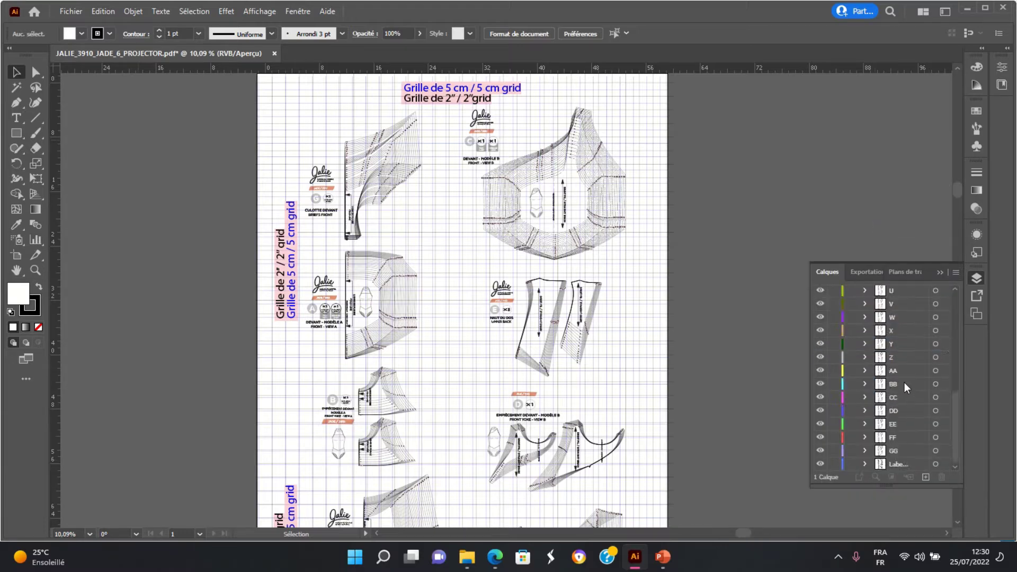
pyautogui.click(907, 465)
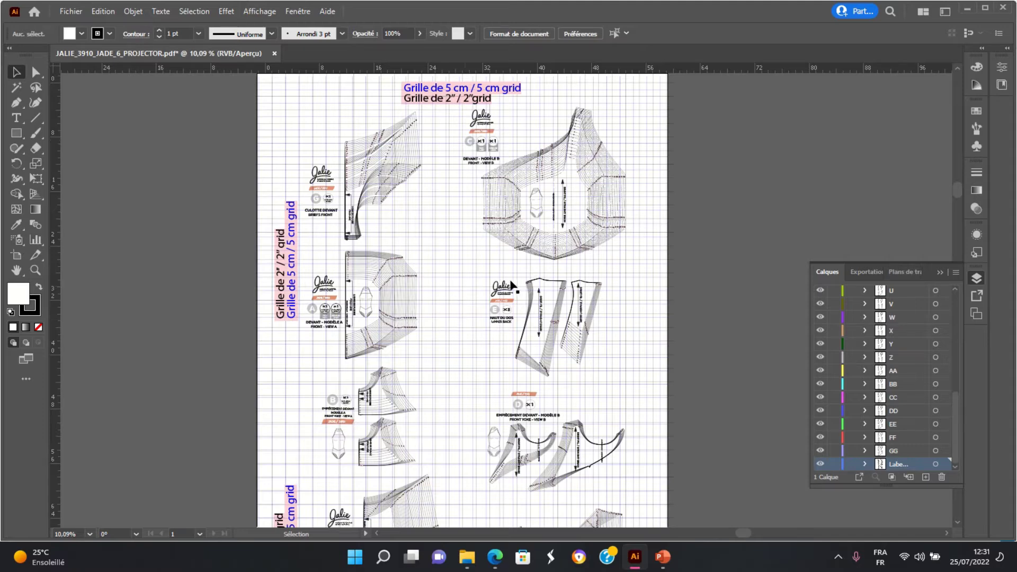
pyautogui.click(956, 273)
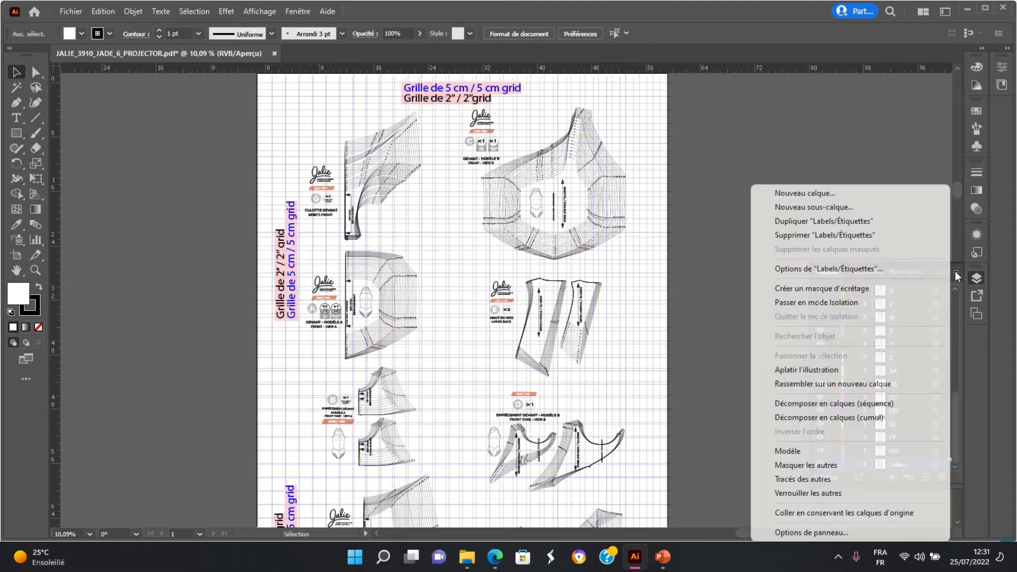
pyautogui.click(840, 221)
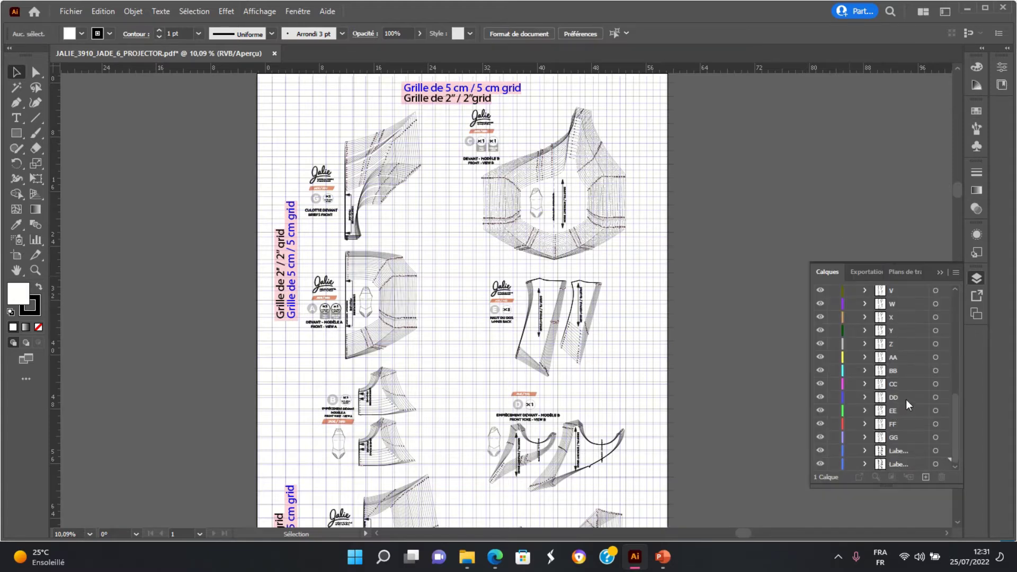
# Move the T and Labels/Étiquettes copies out of Patron originel, placing them above it in the layer stack.
pyautogui.scroll(3, 916, 432)
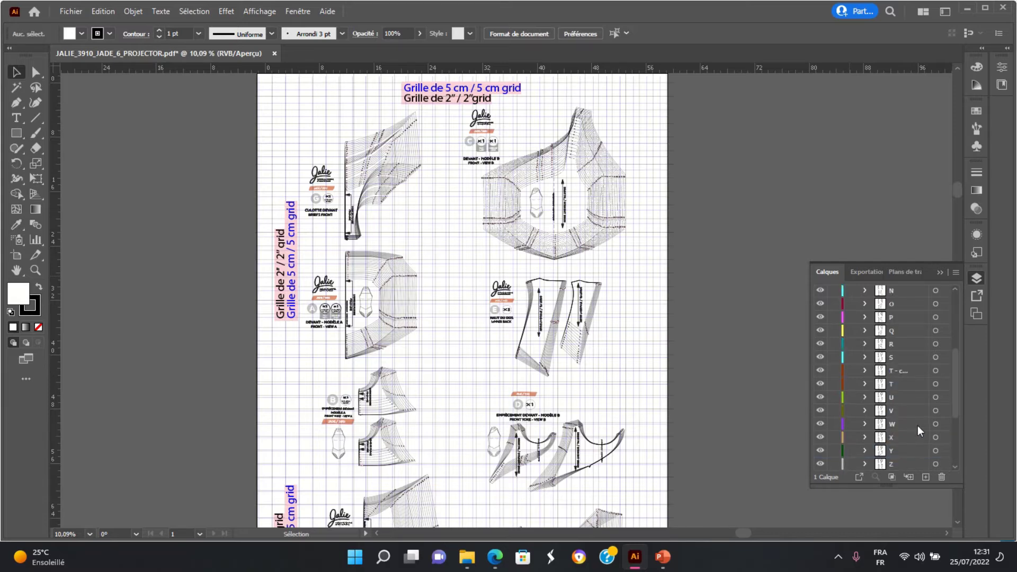
pyautogui.click(910, 373)
pyautogui.scroll(3, 927, 455)
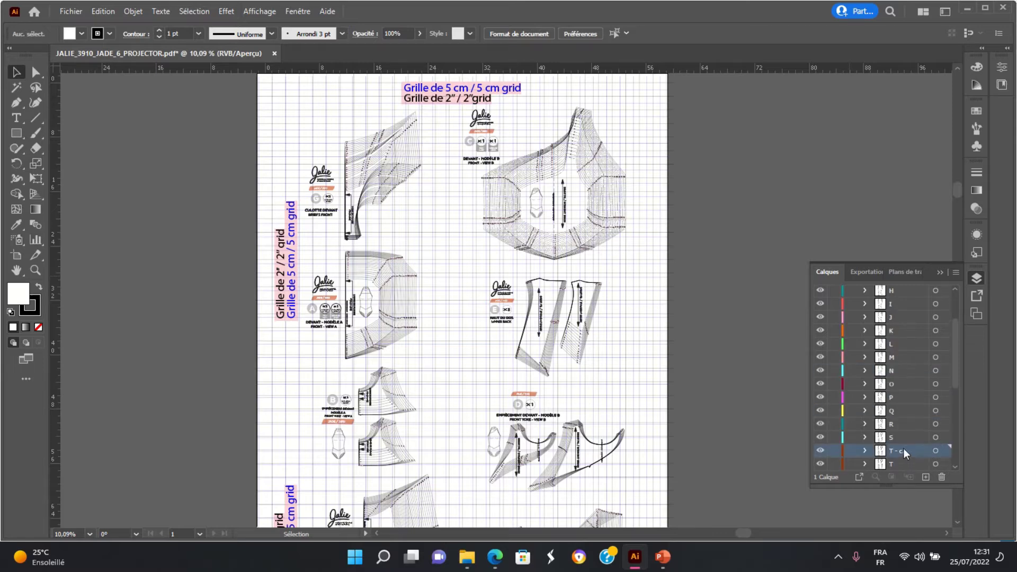
pyautogui.moveTo(905, 453); pyautogui.dragTo(902, 288)
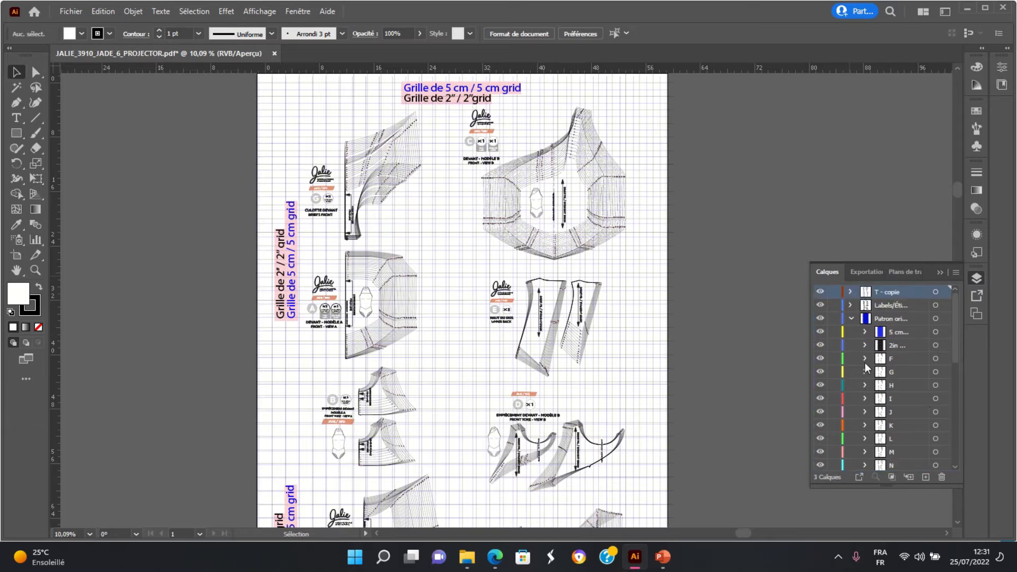
# Collapse the Patron originel layer, then lock and hide it so only the T and Labels/Étiquettes copies show.
pyautogui.click(851, 318)
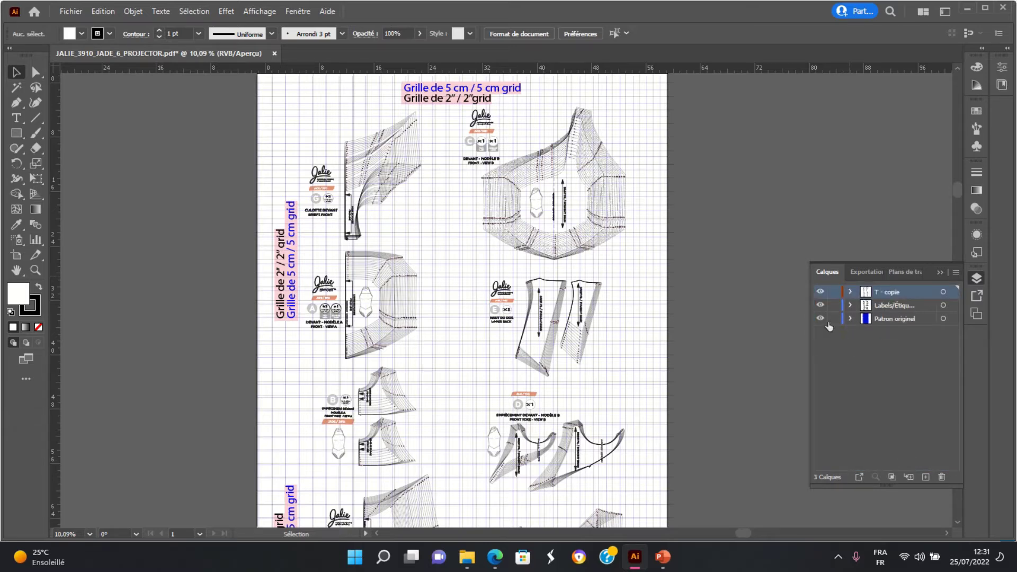
pyautogui.click(834, 319)
pyautogui.click(820, 320)
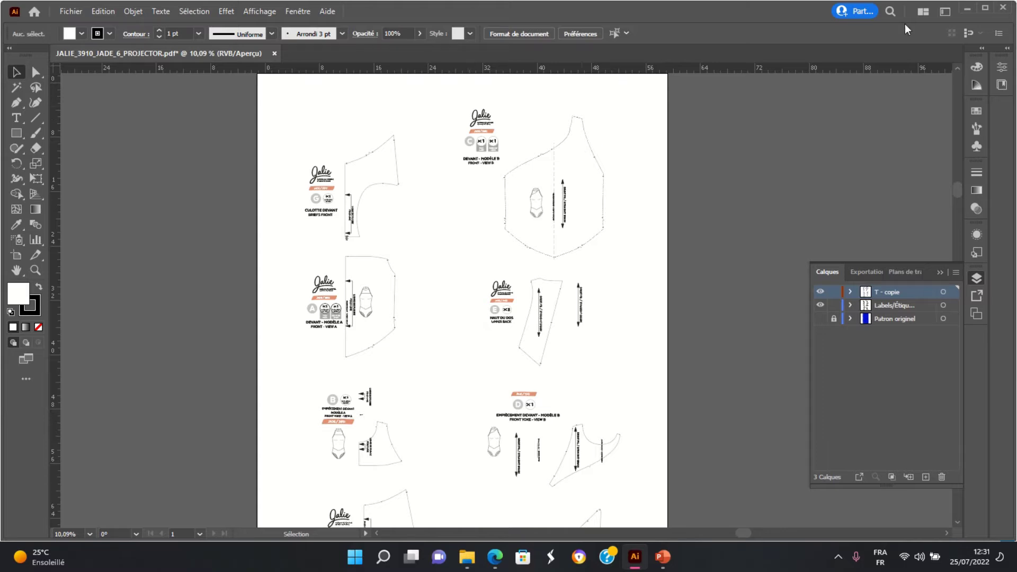
# Open JALIE_3910_JADE_6_PROJECTOR from its folder in Inkscape using internal import to check its layers, then close it.
pyautogui.click(968, 11)
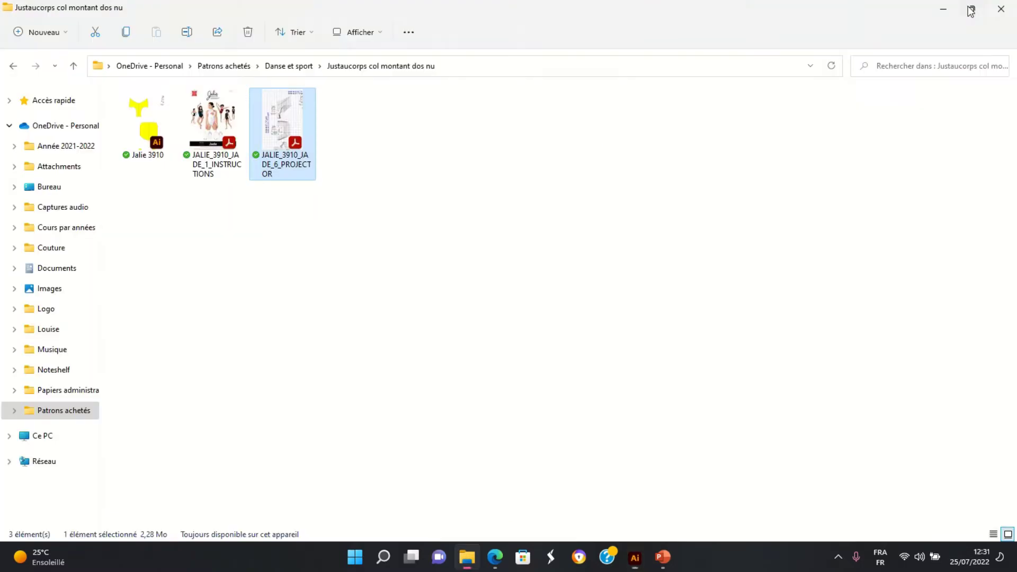
pyautogui.rightClick(278, 113)
pyautogui.moveTo(427, 179)
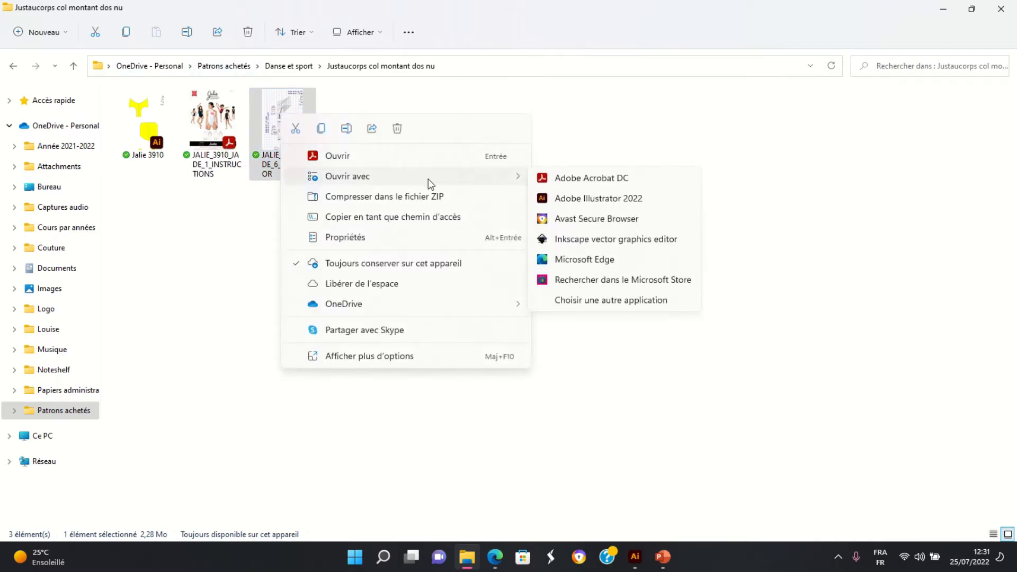
pyautogui.click(590, 240)
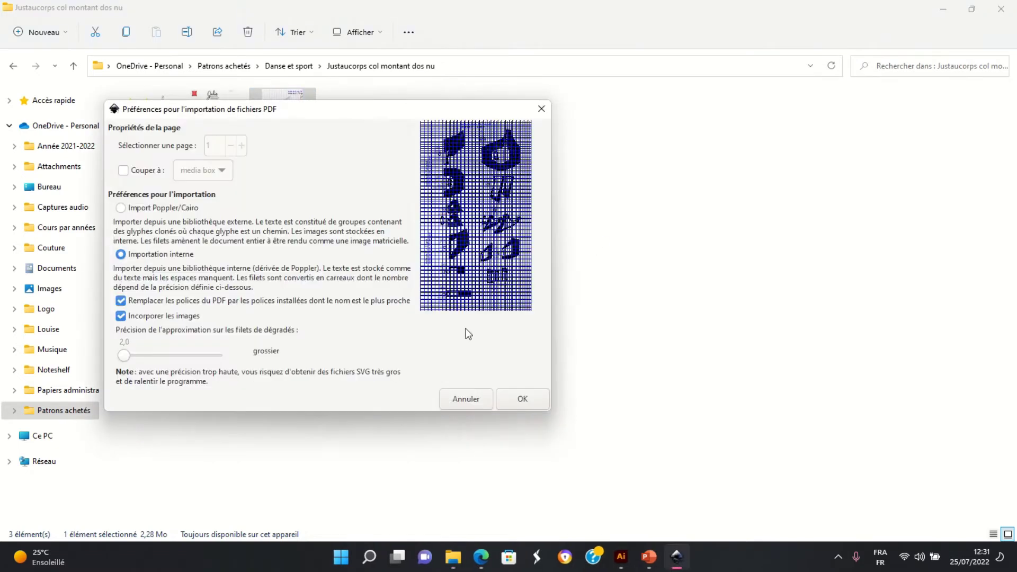
pyautogui.click(522, 399)
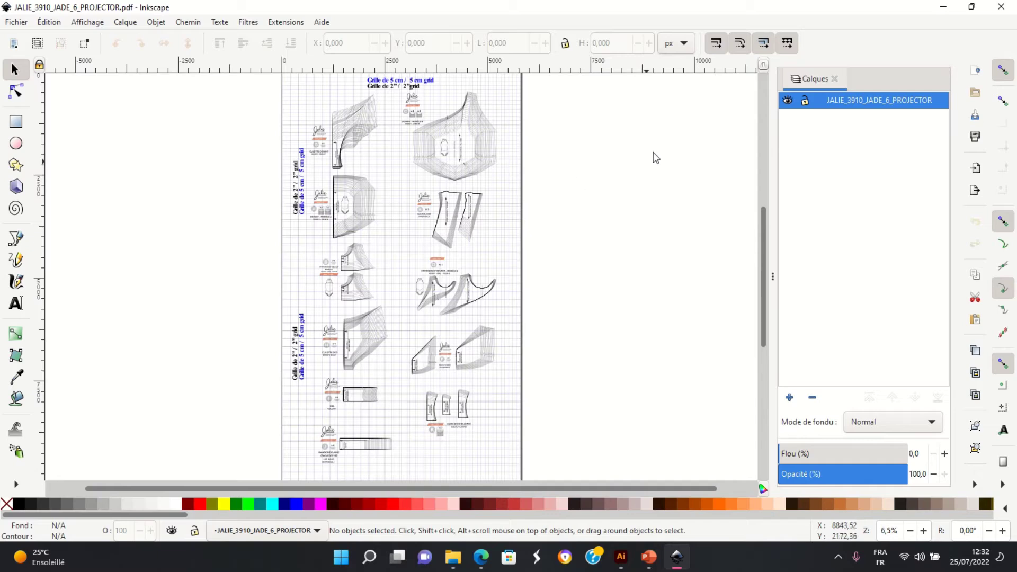
pyautogui.click(1007, 7)
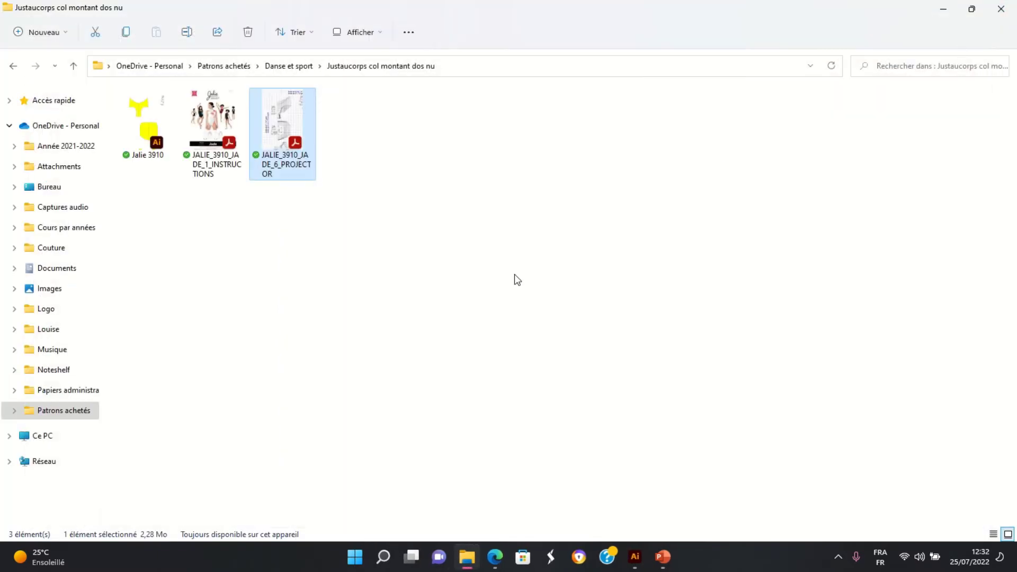
# Switch to PDF Stitcher and load JALIE_3910_JADE_6_PROJECTOR from Patrons achetés, Danse et sport, Justaucorps col montant dos nu.
pyautogui.click(951, 13)
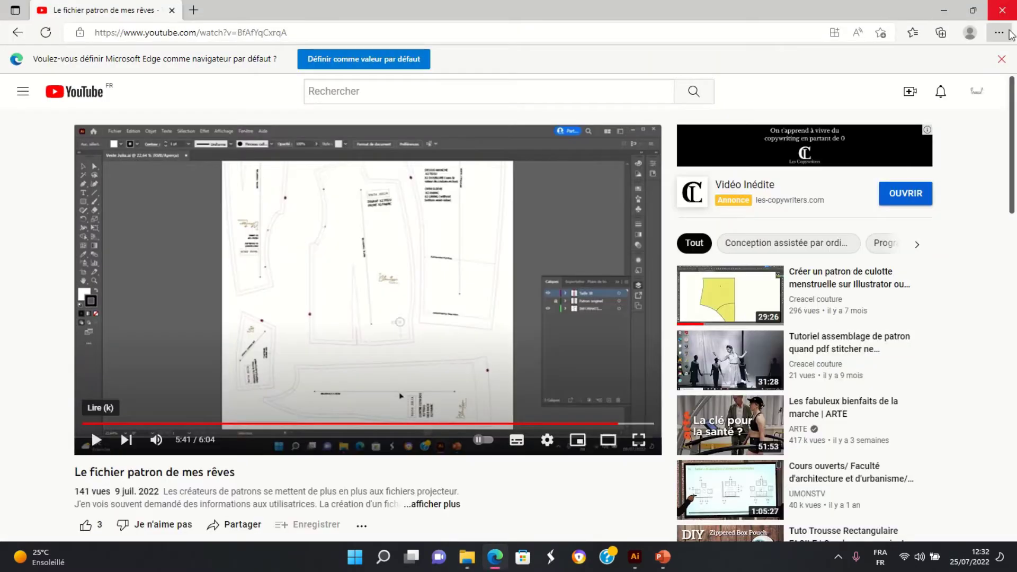
pyautogui.click(1008, 9)
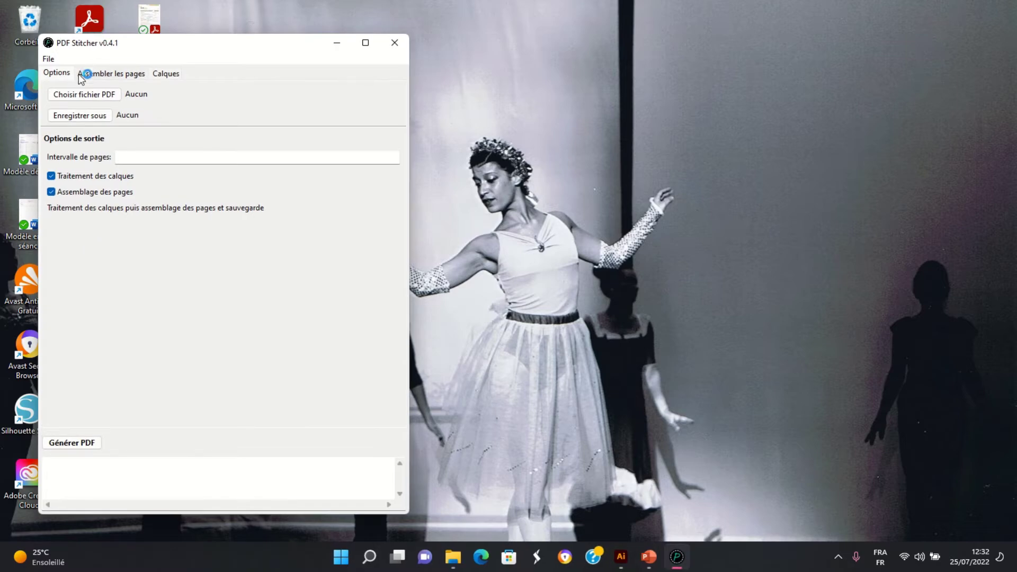
pyautogui.click(83, 95)
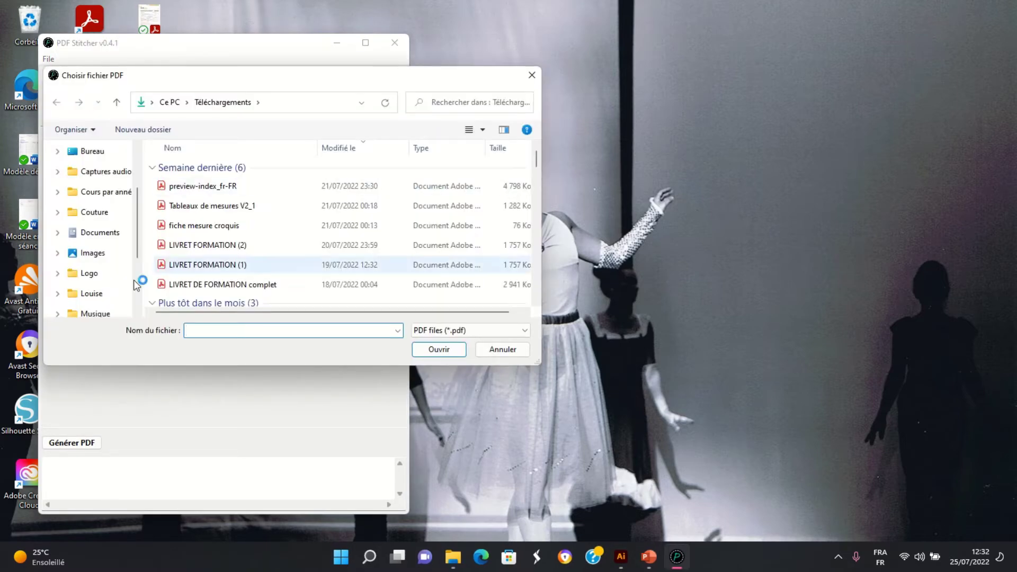
pyautogui.scroll(-1, 104, 241)
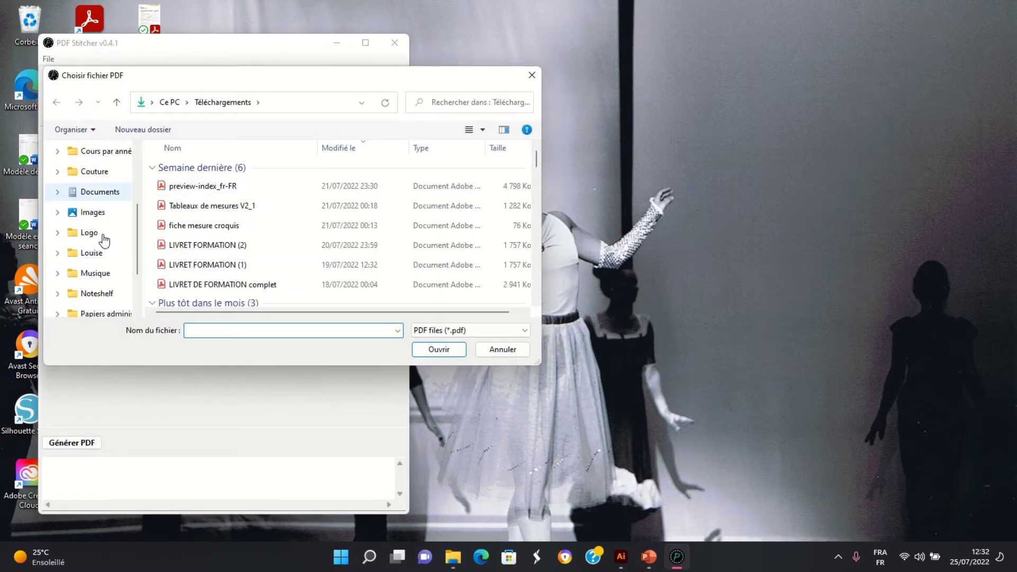
pyautogui.scroll(-2, 103, 238)
pyautogui.click(125, 274)
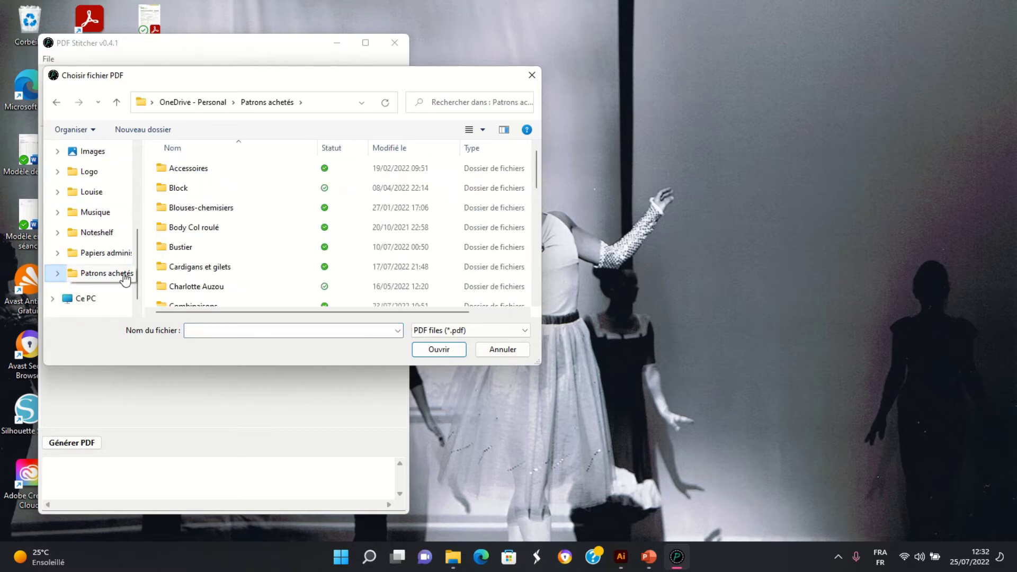
pyautogui.scroll(-2, 250, 227)
pyautogui.click(208, 218)
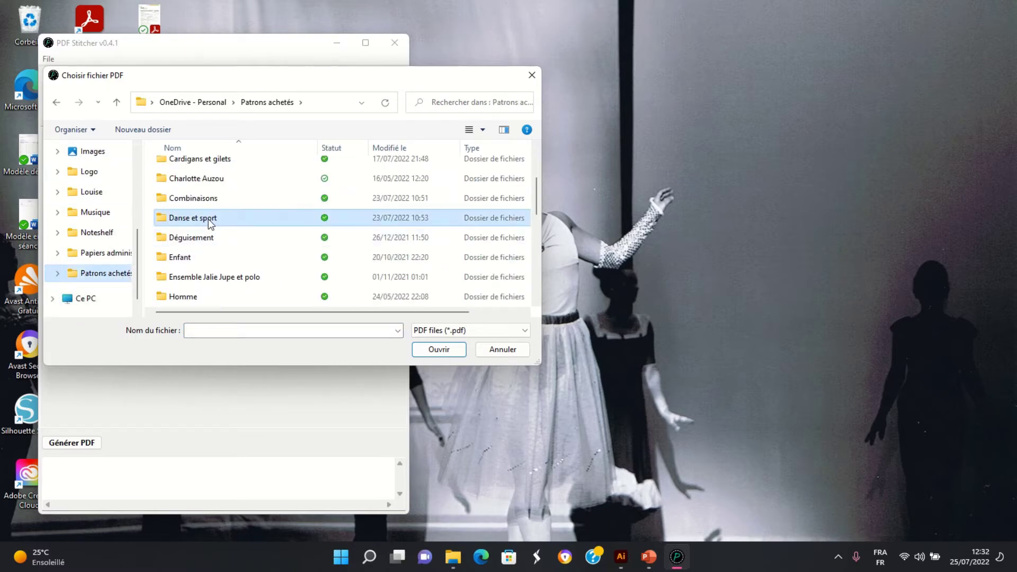
pyautogui.doubleClick(208, 218)
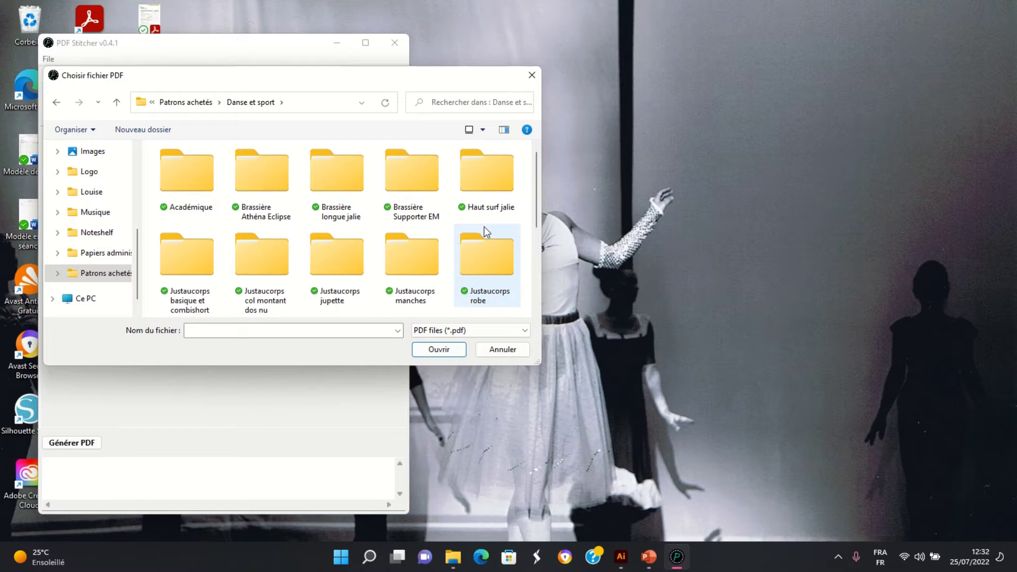
pyautogui.doubleClick(269, 271)
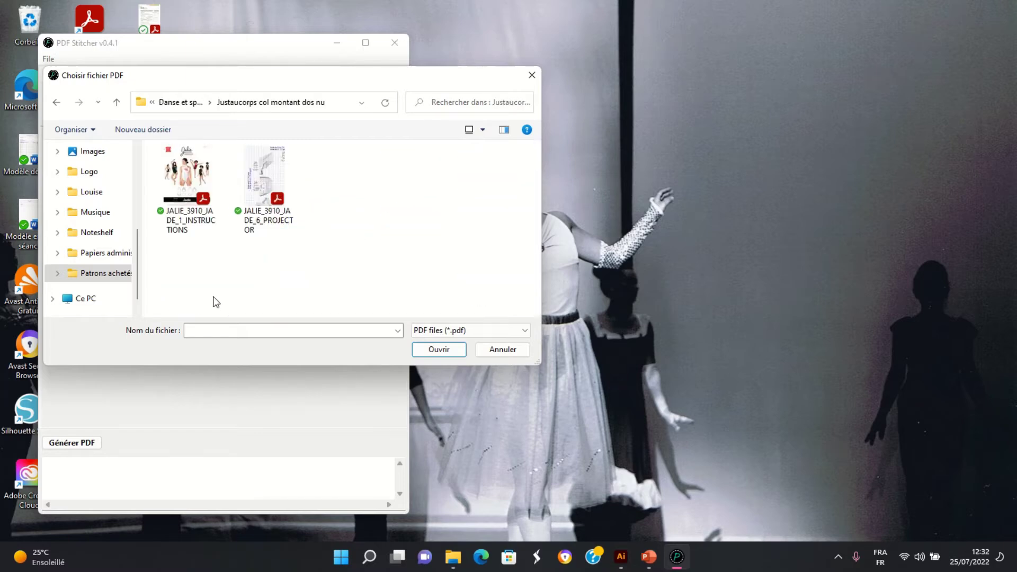
pyautogui.click(263, 184)
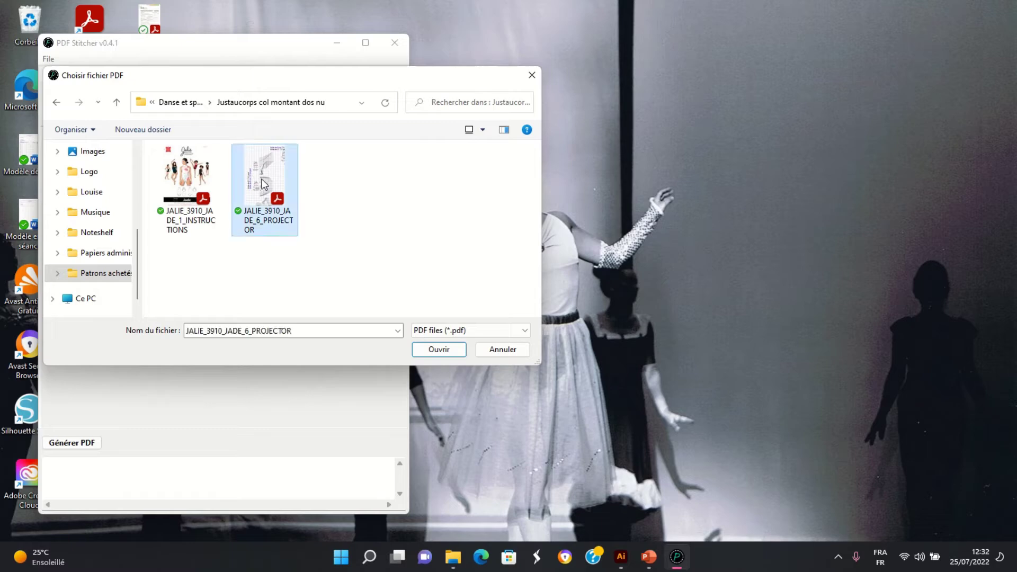
pyautogui.click(438, 349)
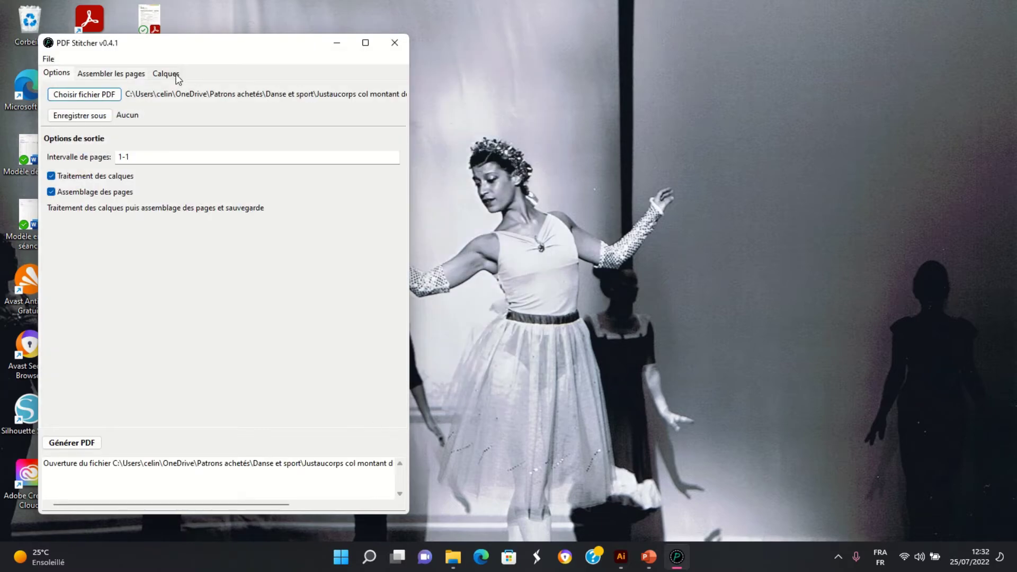
# Deselect all the PDF's layers and include only T and Labels/Étiquettes in the output.
pyautogui.click(175, 71)
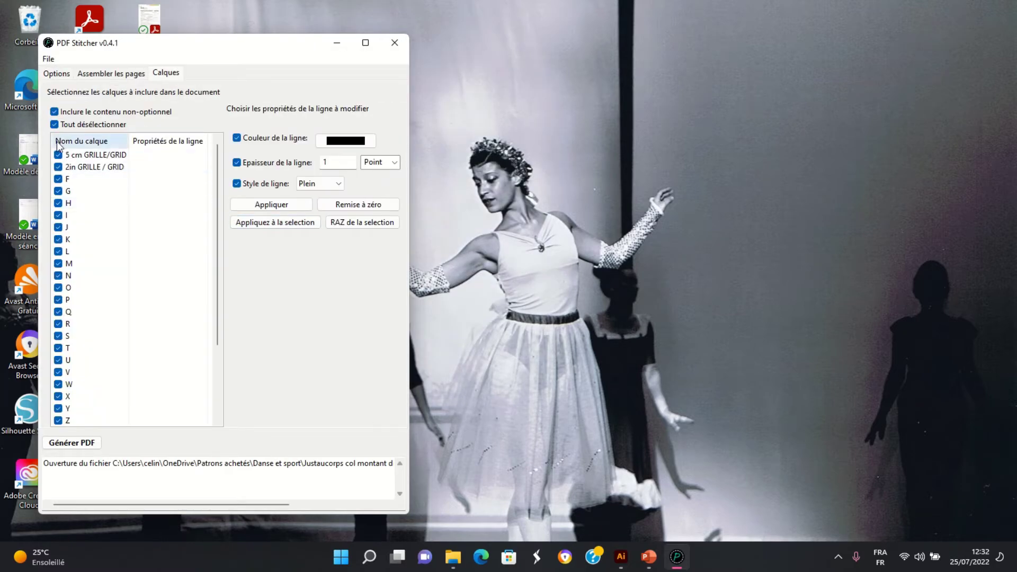
pyautogui.click(55, 125)
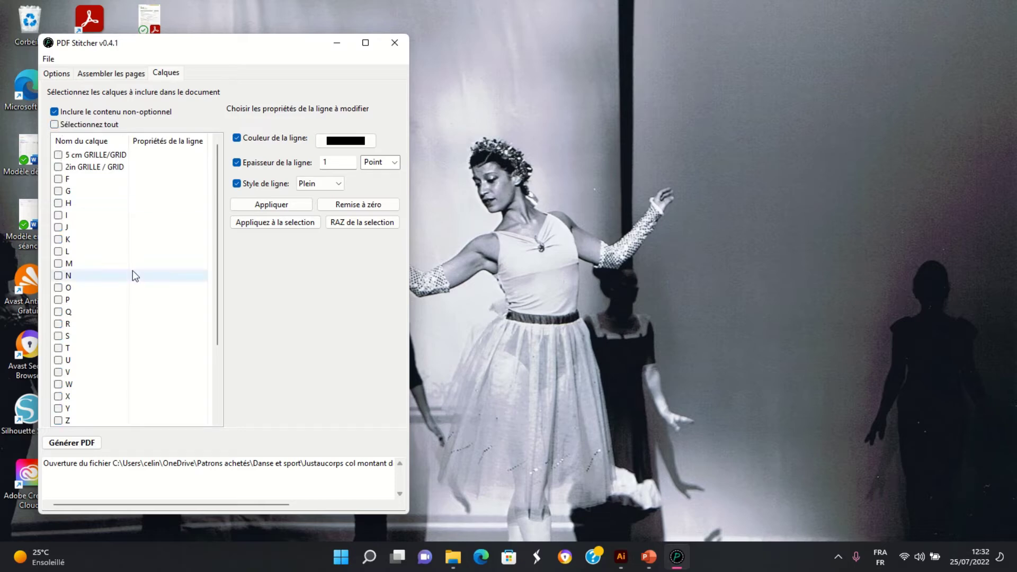
pyautogui.scroll(-3, 133, 270)
pyautogui.click(59, 252)
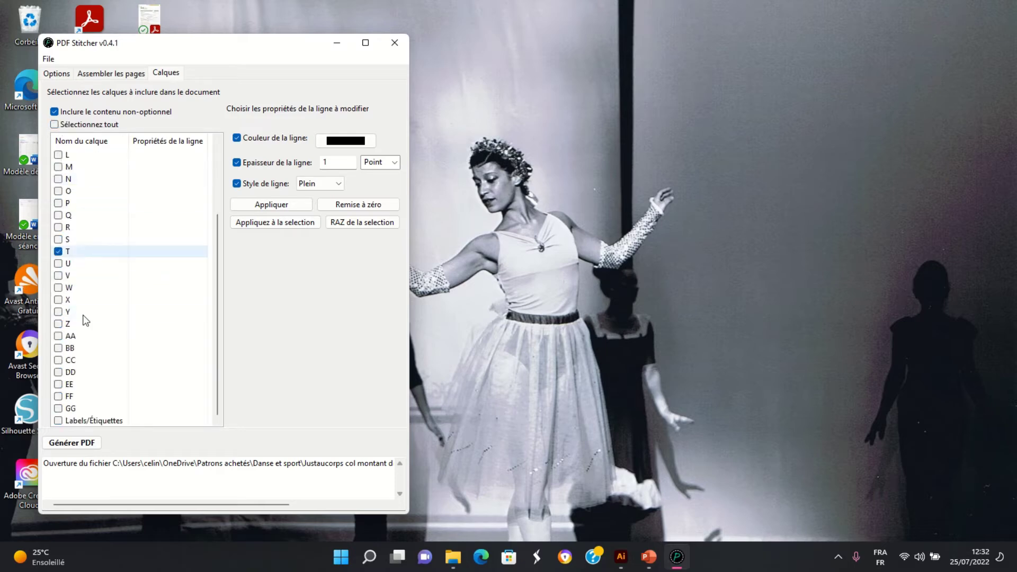
pyautogui.click(58, 421)
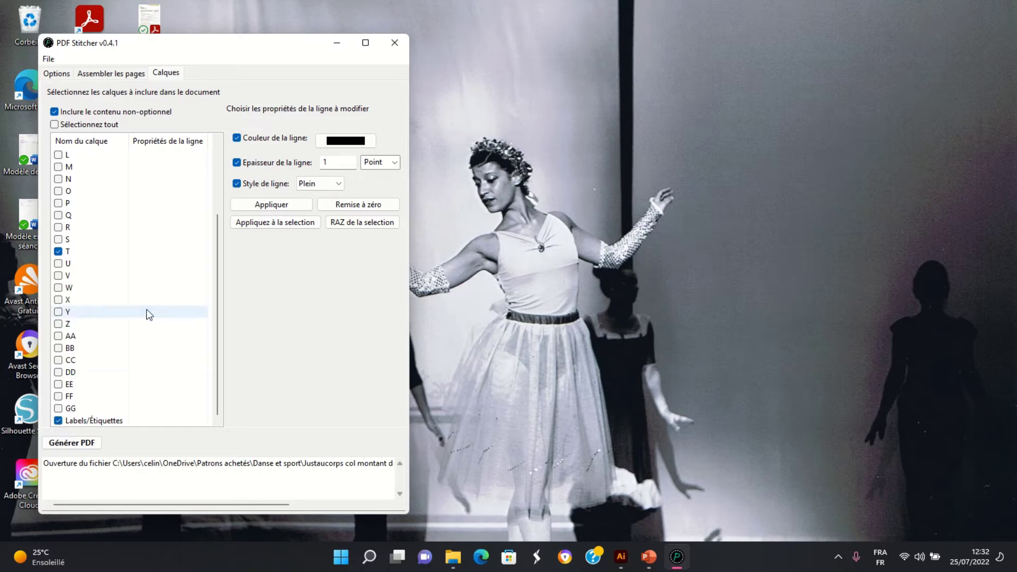
# Apply a black, solid (Plein) line 3 points thick to layer T.
pyautogui.scroll(3, 148, 314)
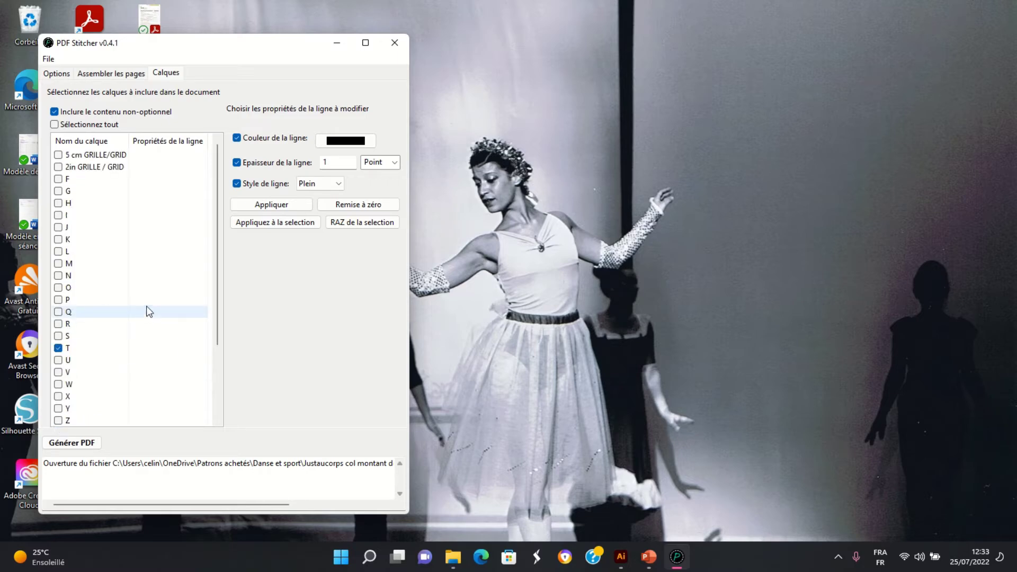
pyautogui.doubleClick(334, 164)
pyautogui.write('3')
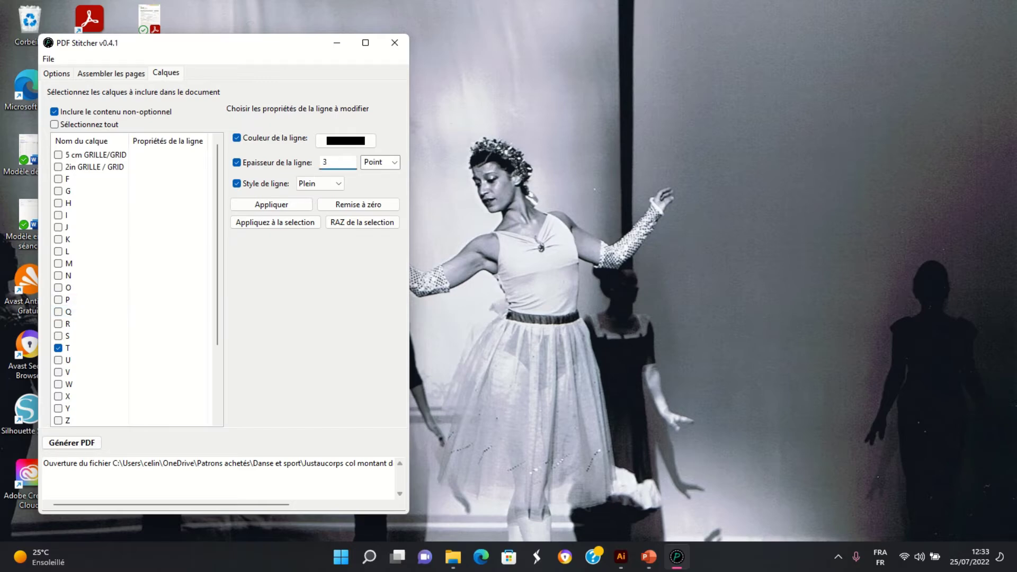
pyautogui.click(87, 349)
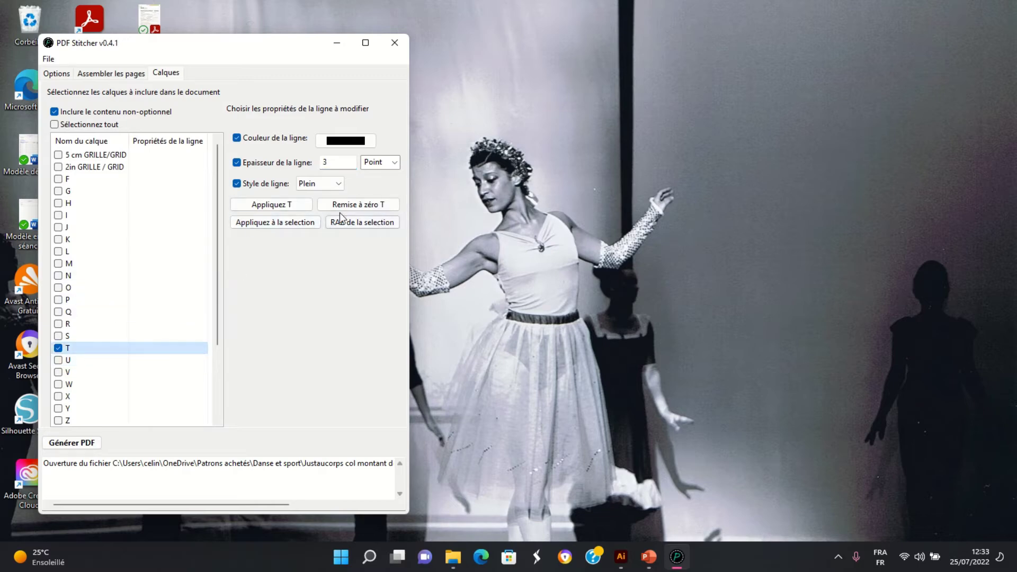
pyautogui.click(305, 210)
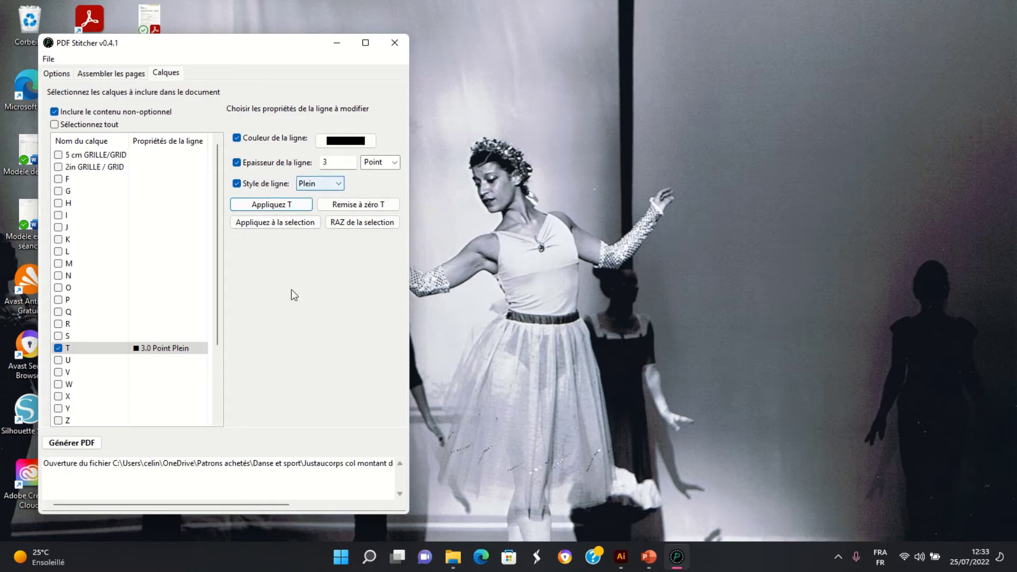
# Generate the PDF and save it as Jalie 3910 Taille T in the Justaucorps col montant dos nu folder.
pyautogui.click(88, 444)
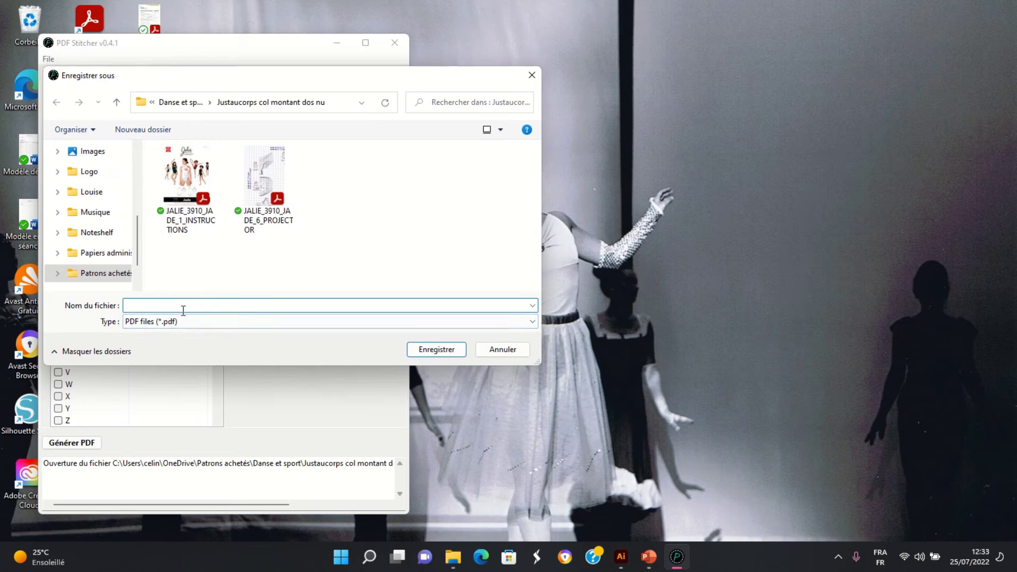
pyautogui.write('J')
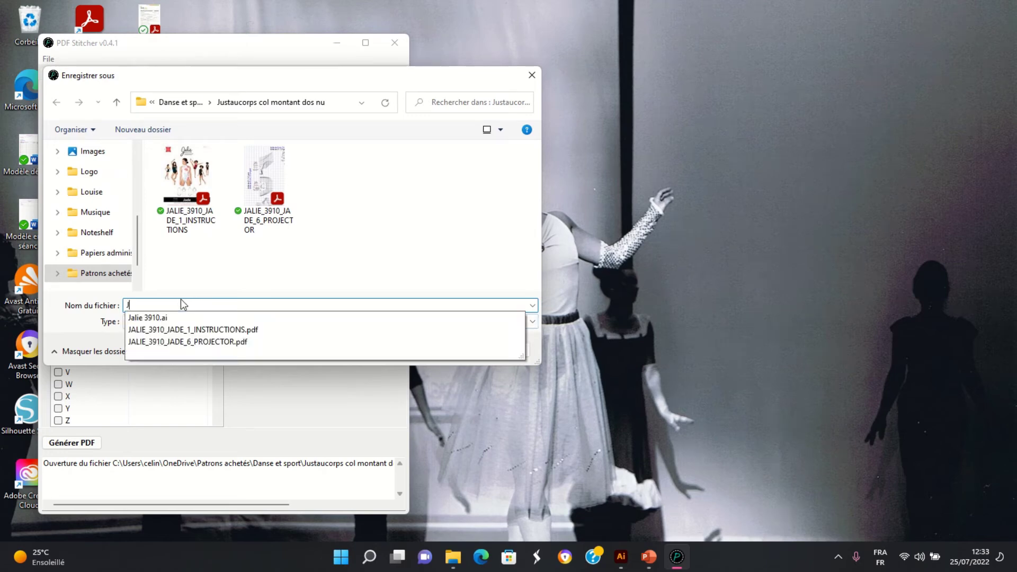
pyautogui.write('alie ')
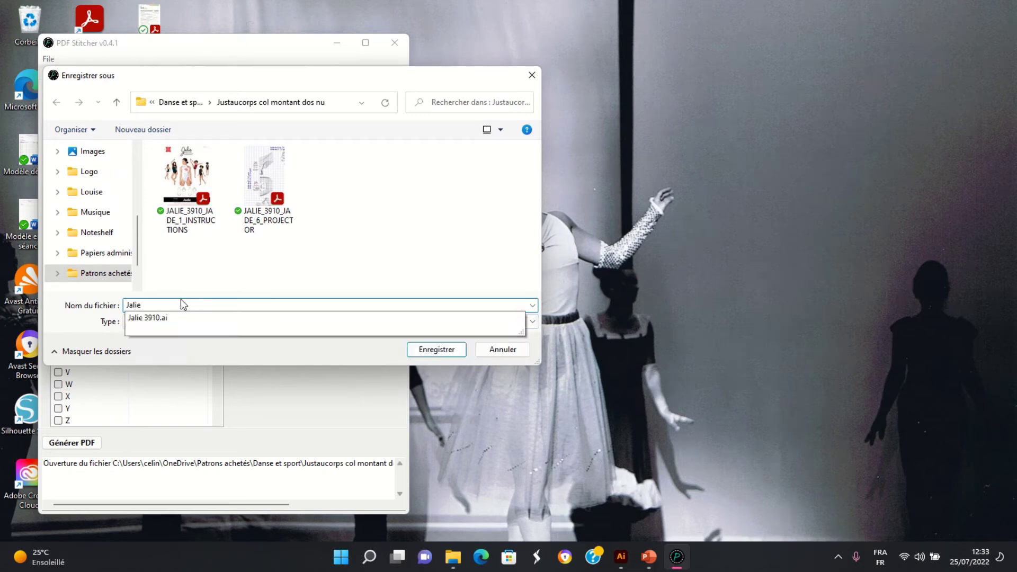
pyautogui.write('3910 Taille 1')
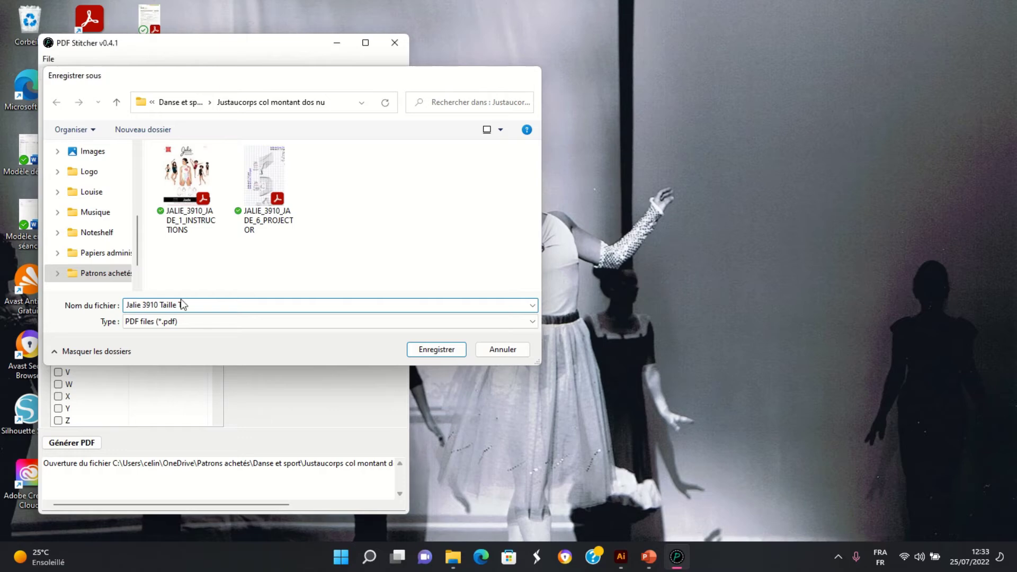
pyautogui.press('Return')
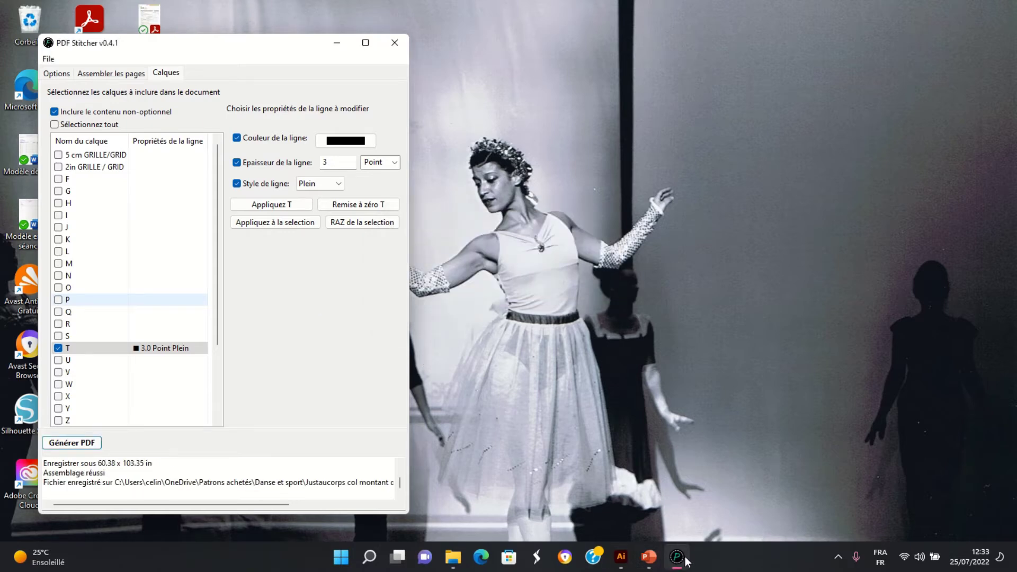
# Open the generated Jalie 3910 Taille T PDF from the file explorer in Inkscape, using internal import.
pyautogui.click(454, 564)
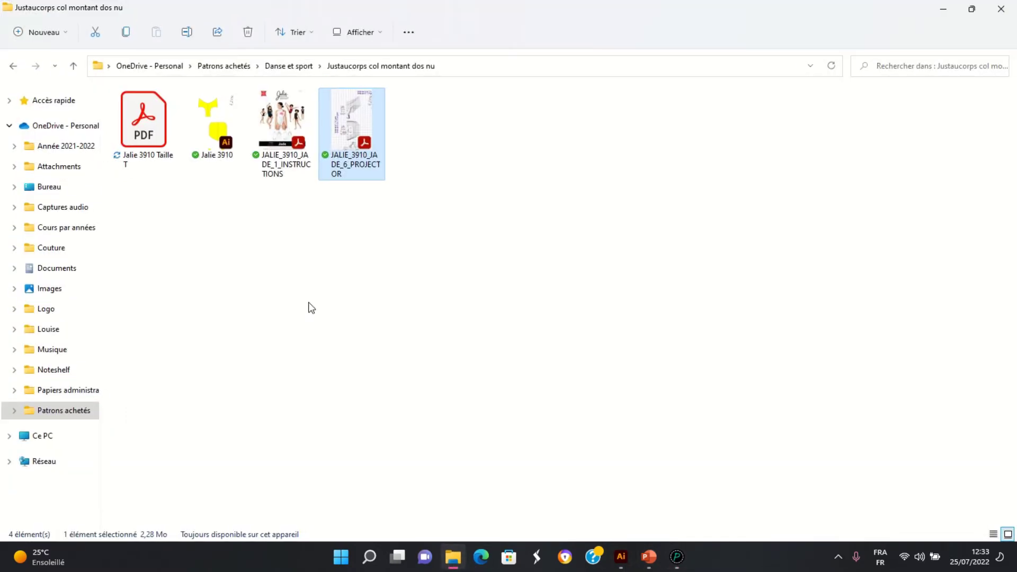
pyautogui.click(613, 289)
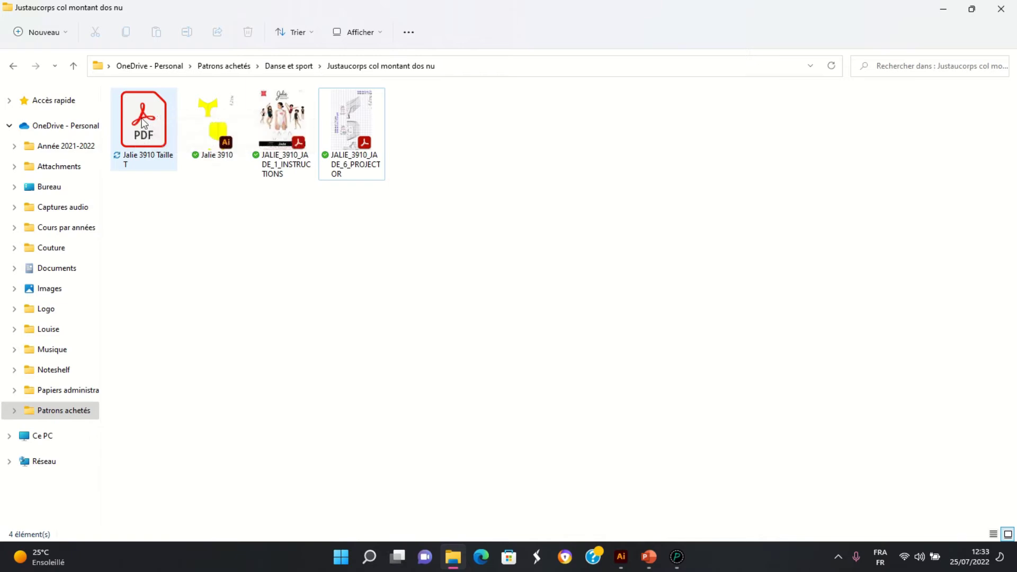
pyautogui.rightClick(146, 133)
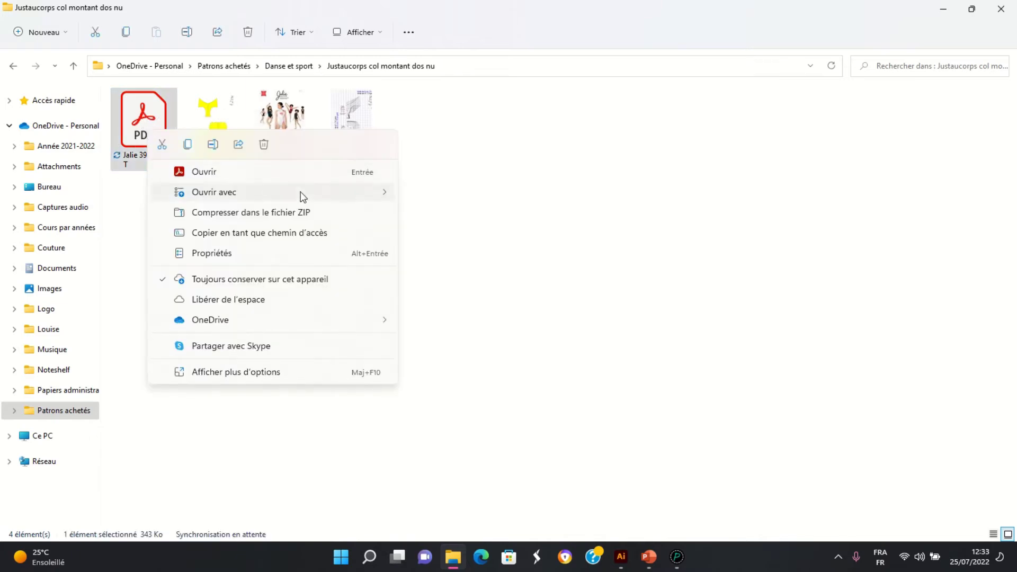
pyautogui.moveTo(300, 193)
pyautogui.click(492, 257)
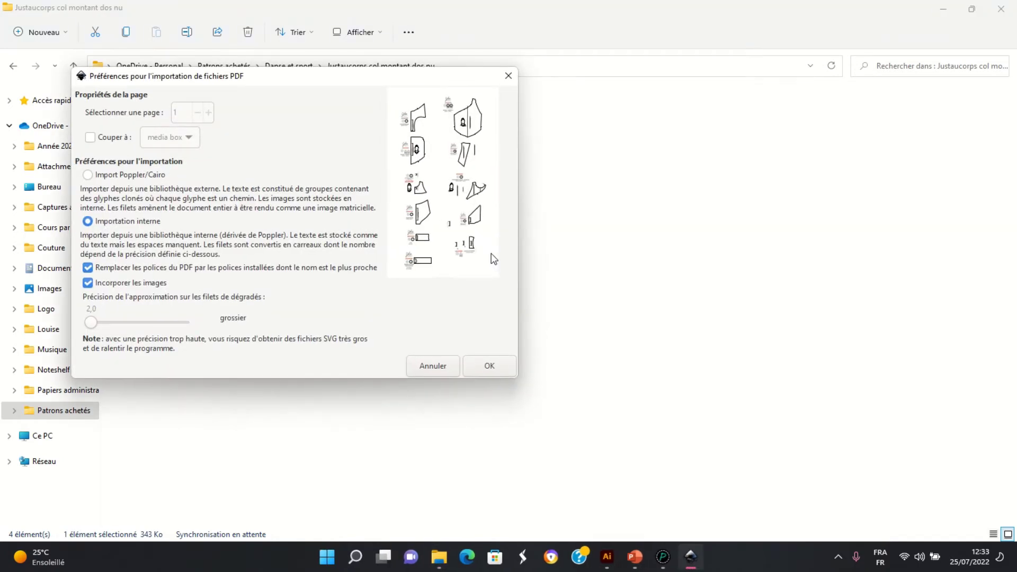
pyautogui.click(469, 366)
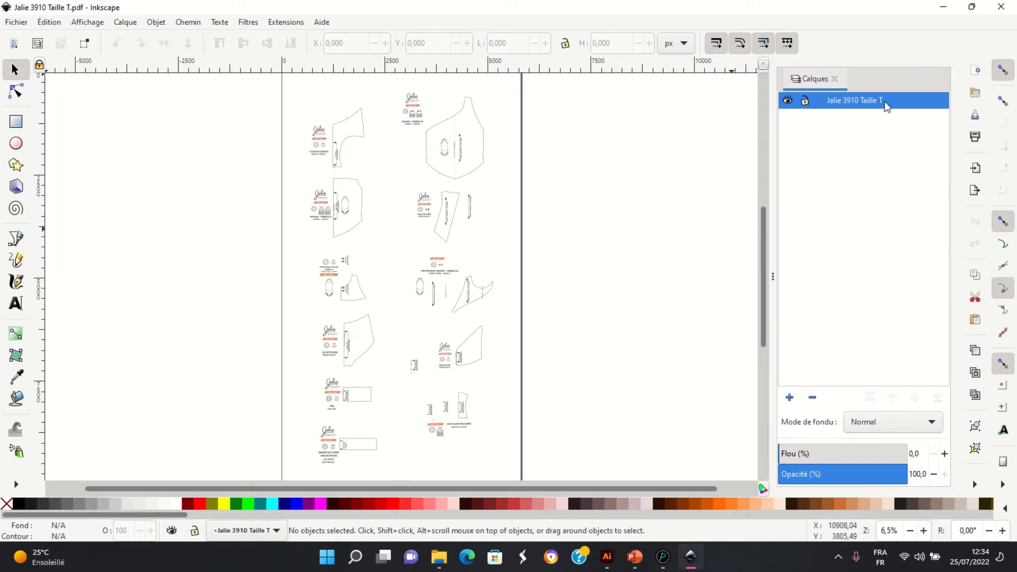
# Rename the Jalie 3910 Taille T layer as Taille T.
pyautogui.doubleClick(865, 102)
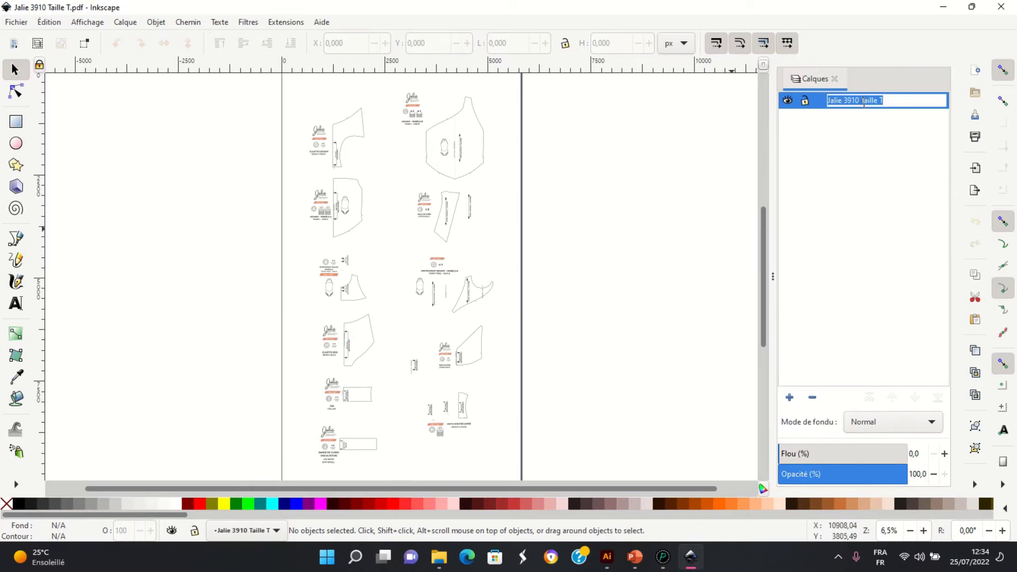
pyautogui.click(862, 99)
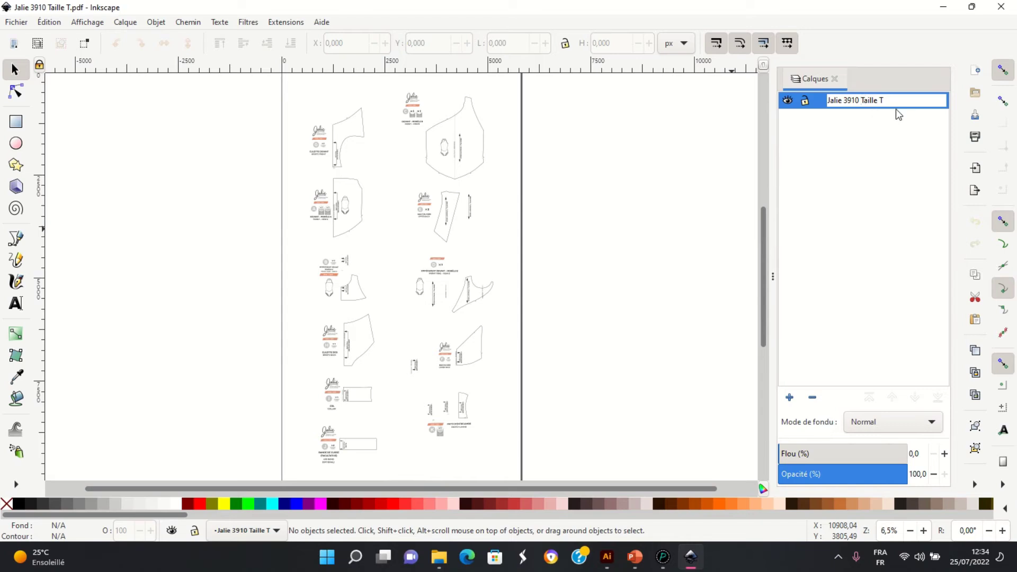
pyautogui.press('BackSpace')
pyautogui.press('BackSpace')
pyautogui.press('BackSpace')
pyautogui.press('BackSpace')
pyautogui.press('BackSpace')
pyautogui.press('BackSpace')
pyautogui.press('BackSpace')
pyautogui.press('BackSpace')
pyautogui.press('BackSpace')
pyautogui.press('BackSpace')
pyautogui.press('BackSpace')
pyautogui.press('Return')
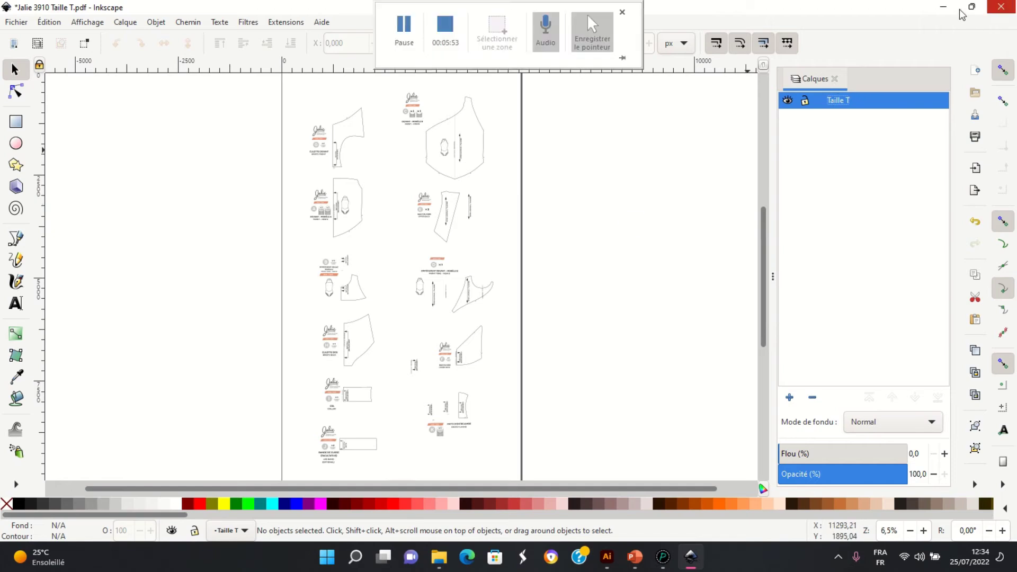
# Switch to PDF Stitcher and set the output file to Jalie 3910 Taille S in the Justaucorps col montant dos nu folder.
pyautogui.click(943, 8)
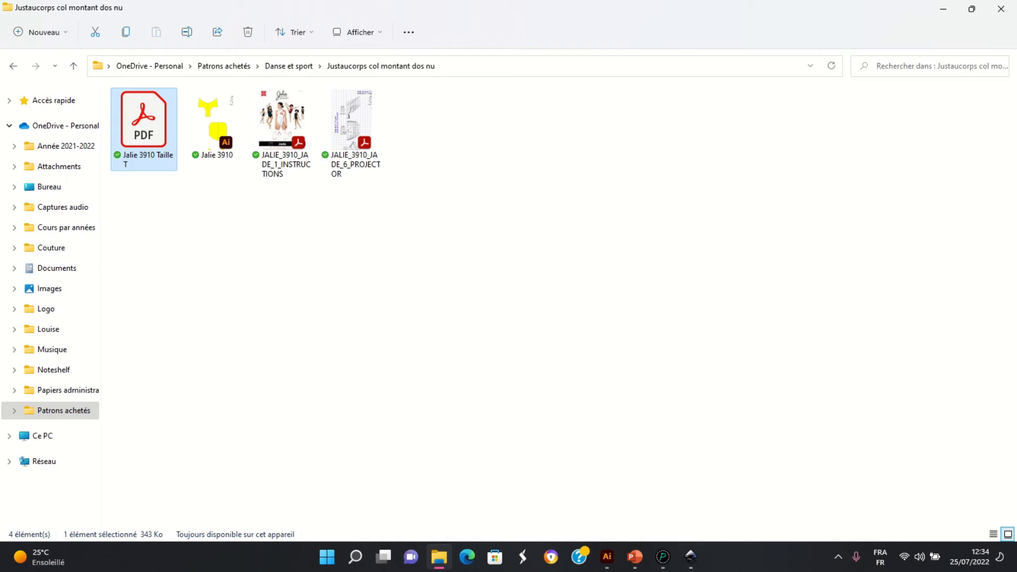
pyautogui.click(691, 556)
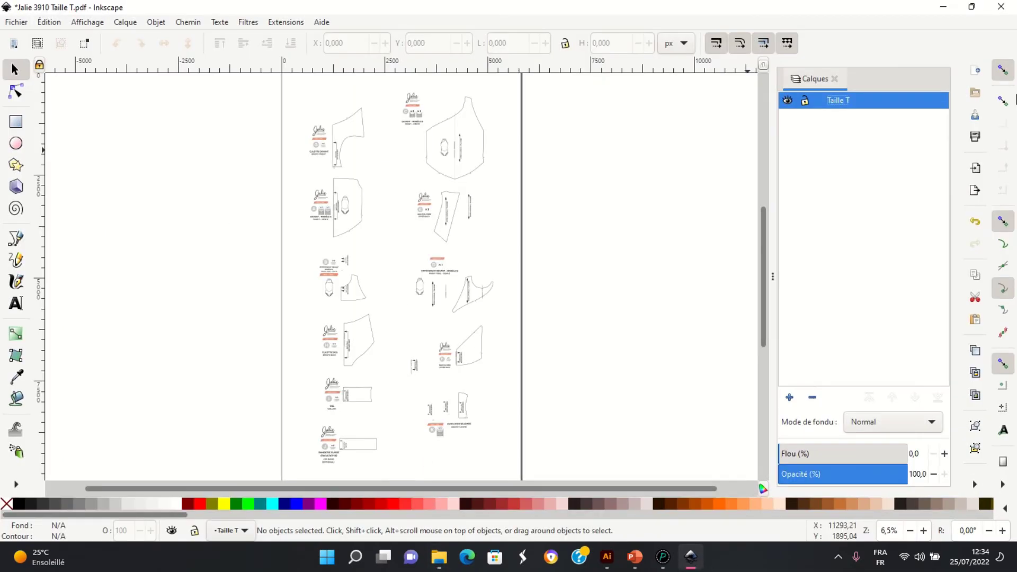
pyautogui.click(952, 7)
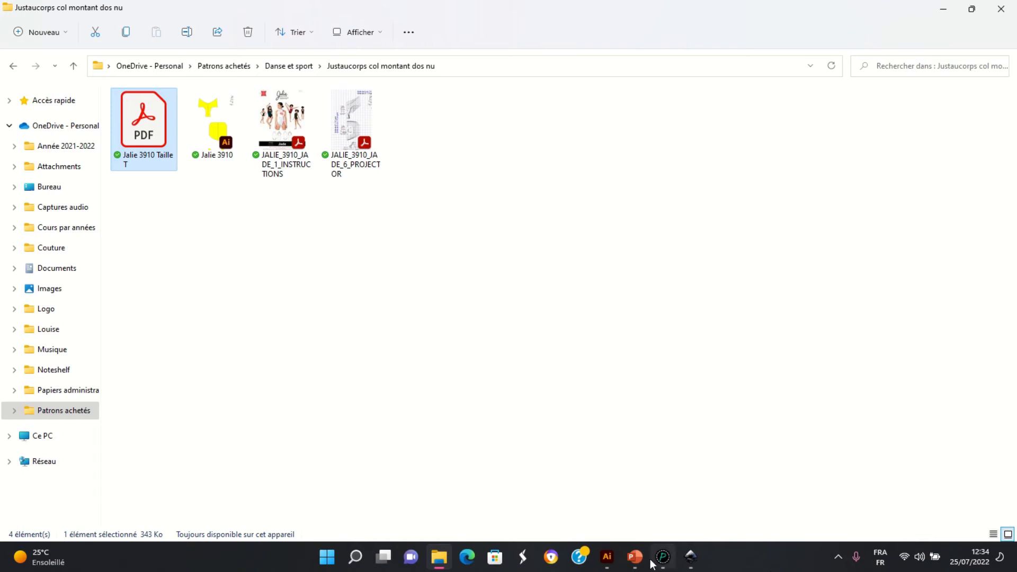
pyautogui.click(669, 563)
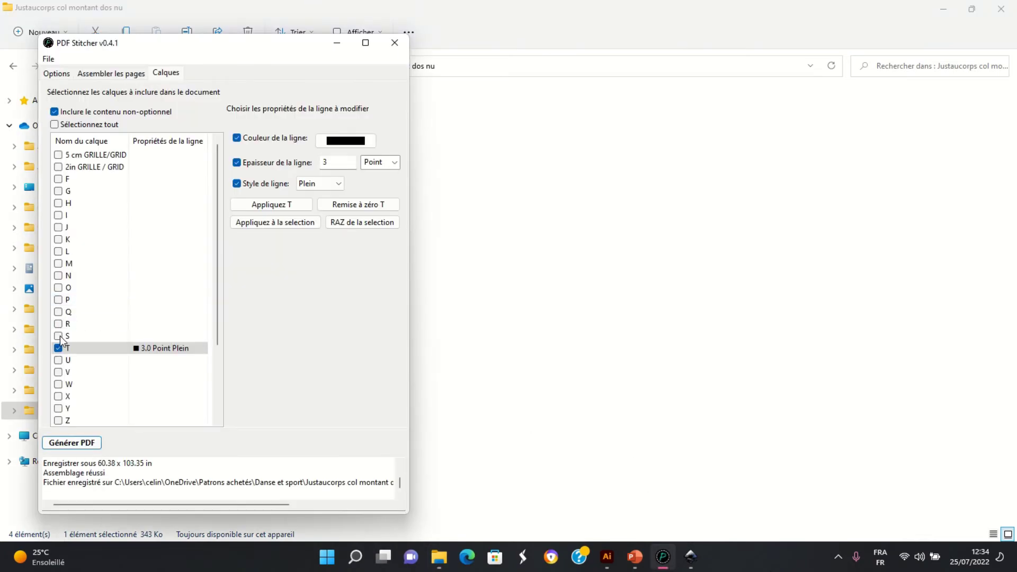
pyautogui.click(44, 72)
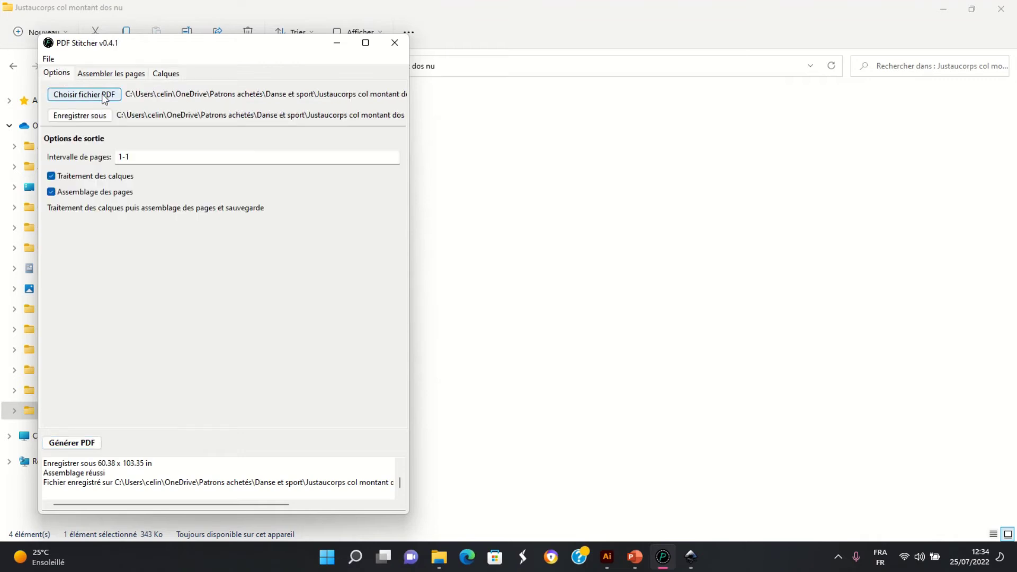
pyautogui.click(105, 117)
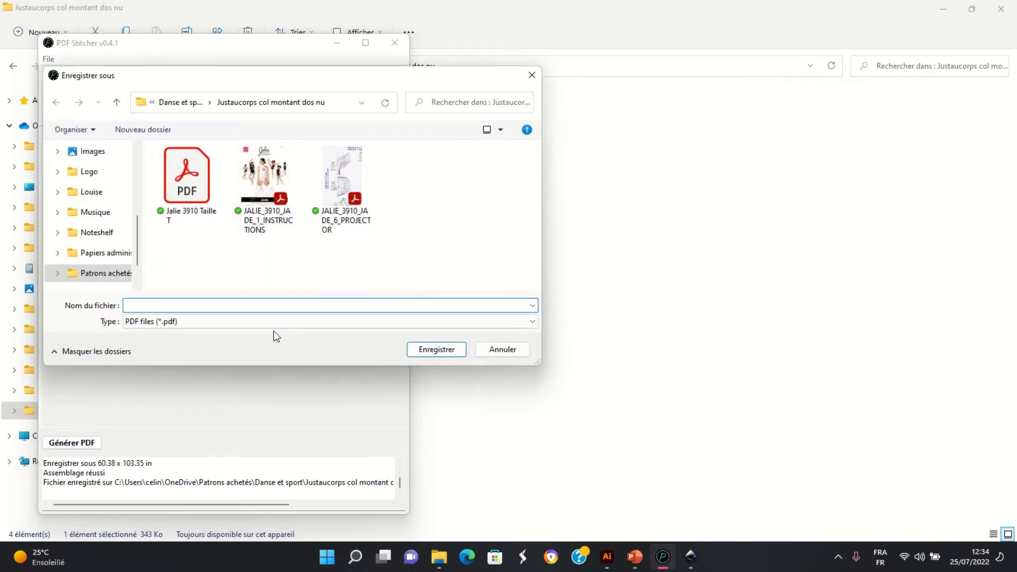
pyautogui.write('Ja')
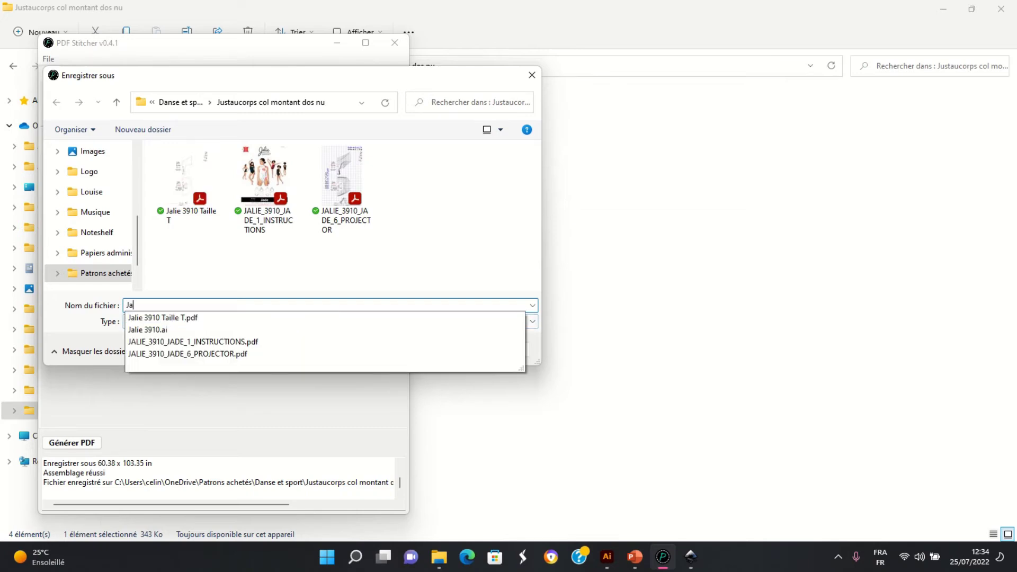
pyautogui.write('lie 3')
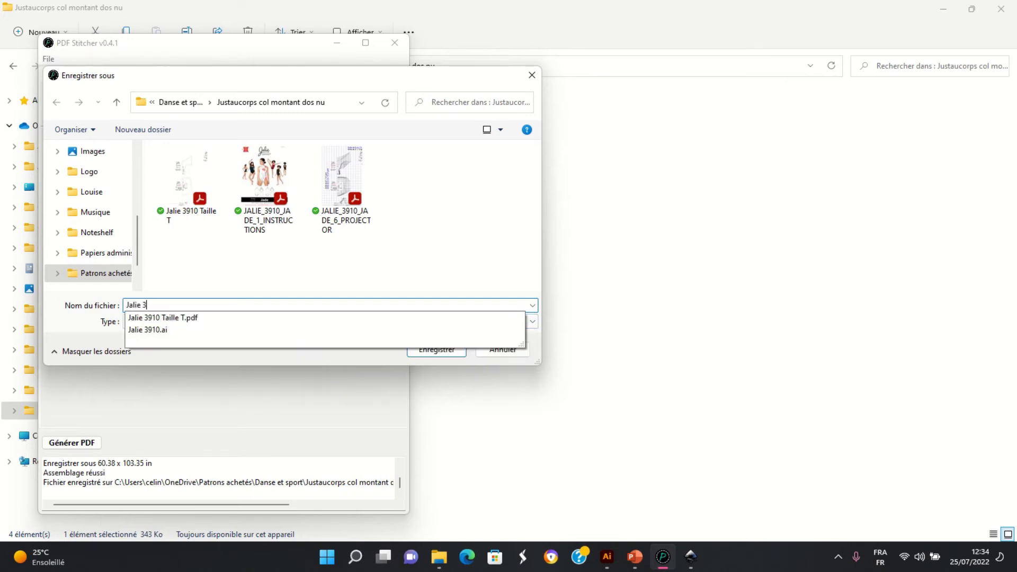
pyautogui.write('910')
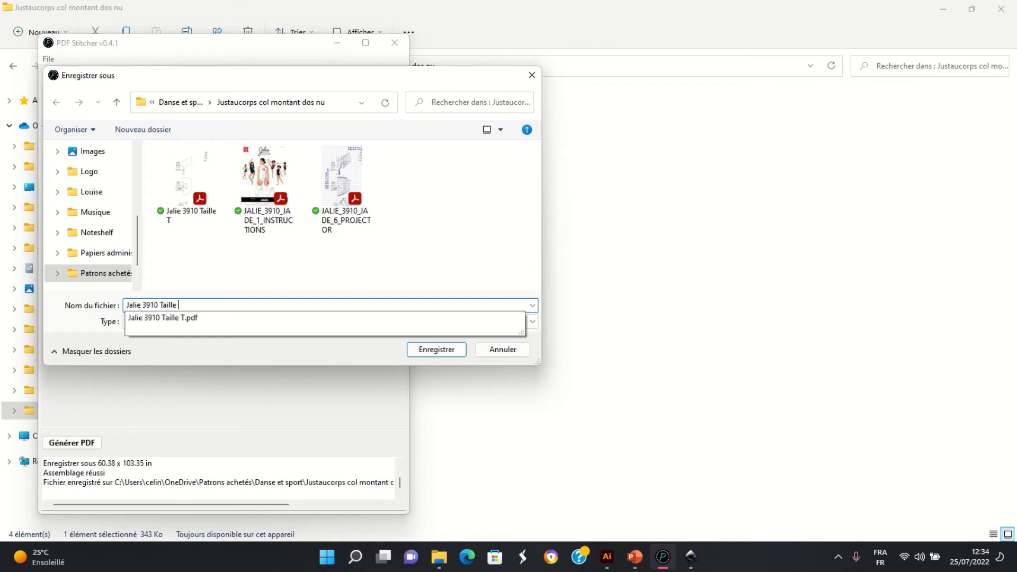
pyautogui.write('Taille S')
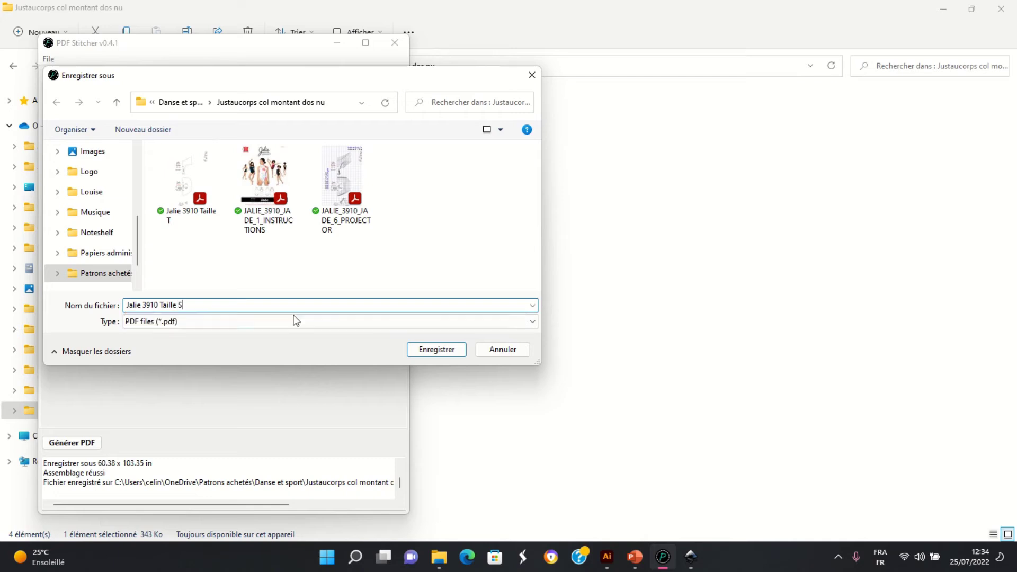
pyautogui.click(453, 351)
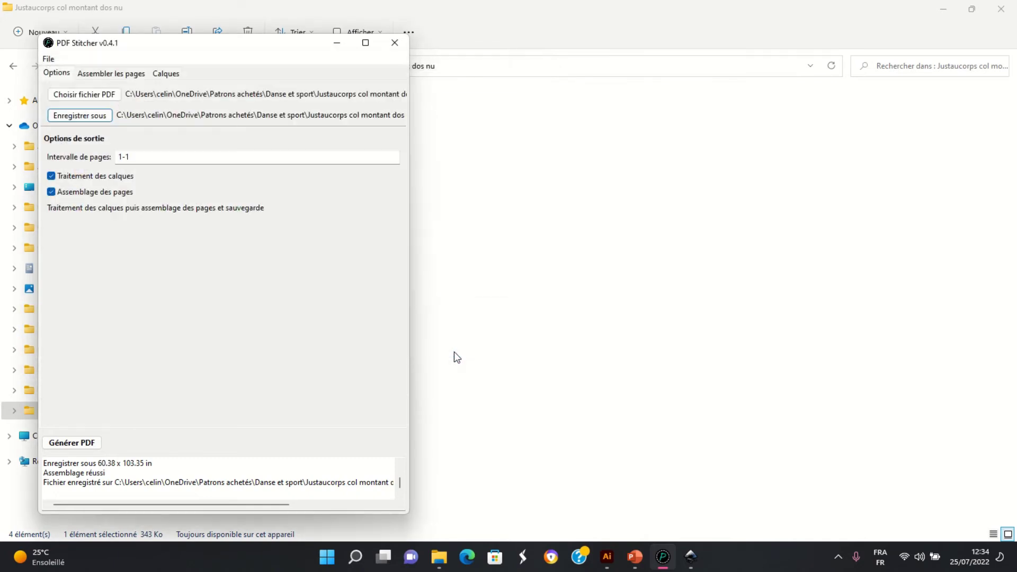
# Exclude layer T from the output, include layer S instead, and reset the line properties of layer T.
pyautogui.click(164, 74)
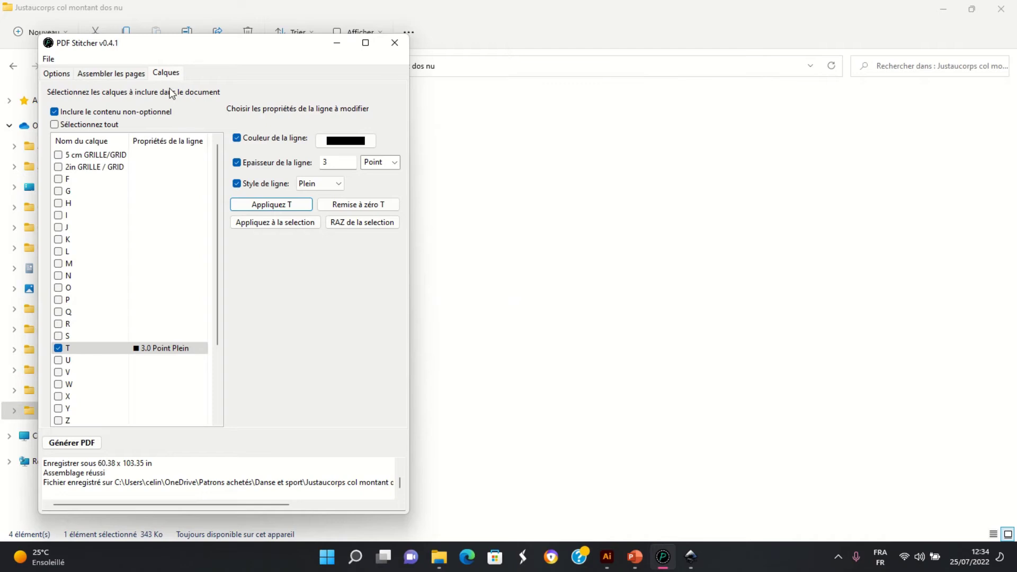
pyautogui.click(59, 348)
pyautogui.click(59, 335)
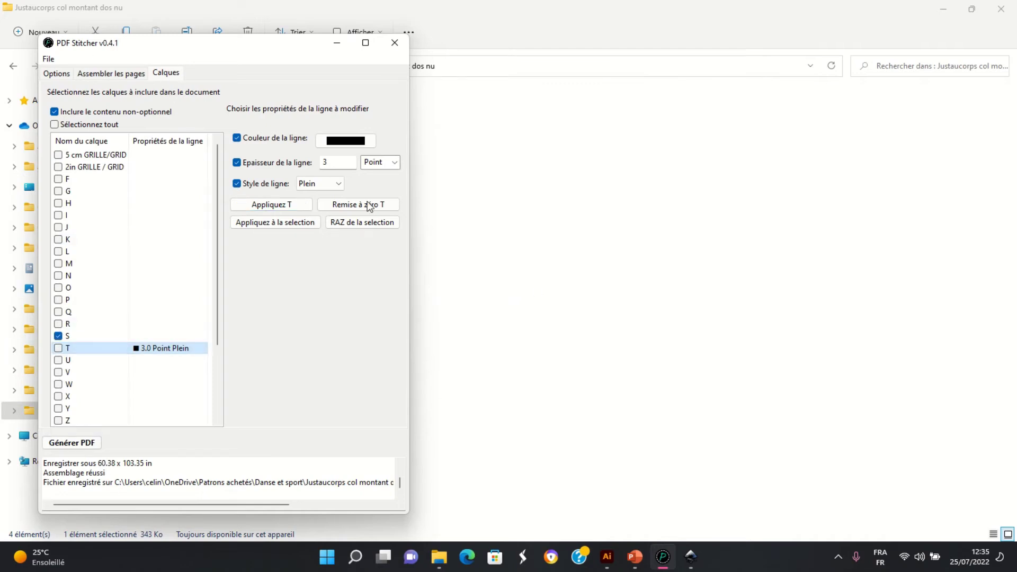
pyautogui.click(134, 336)
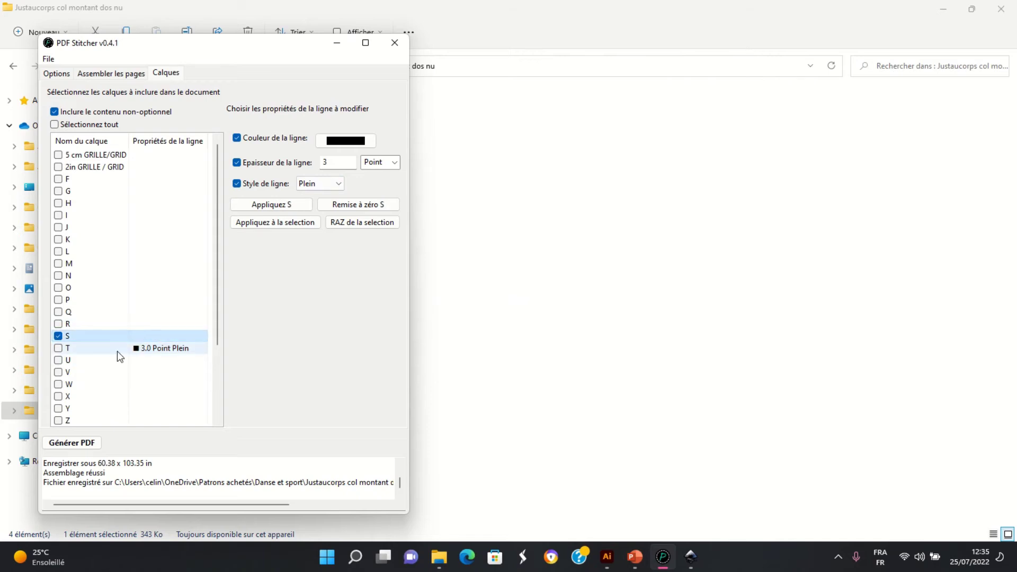
pyautogui.click(374, 207)
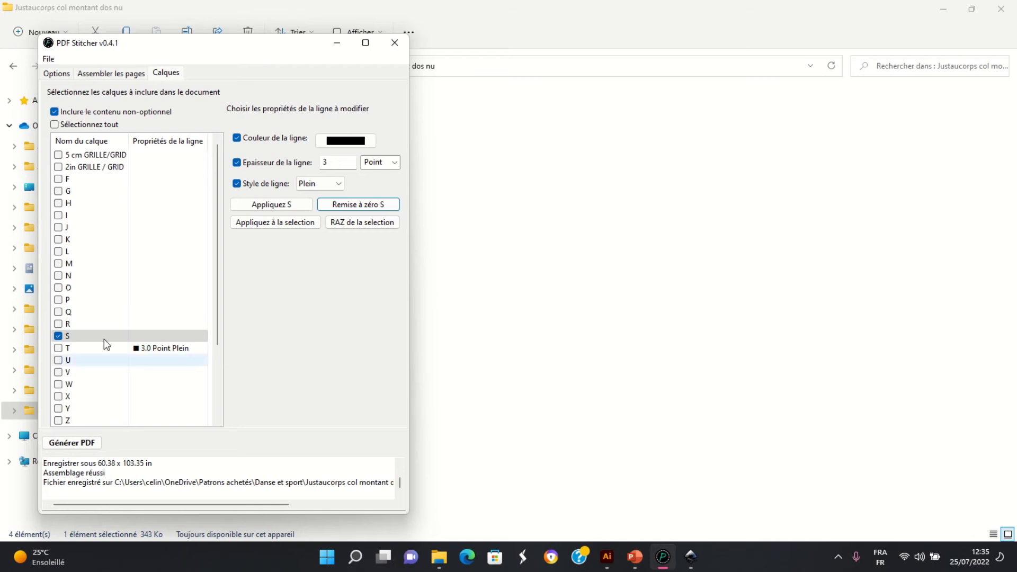
pyautogui.click(136, 348)
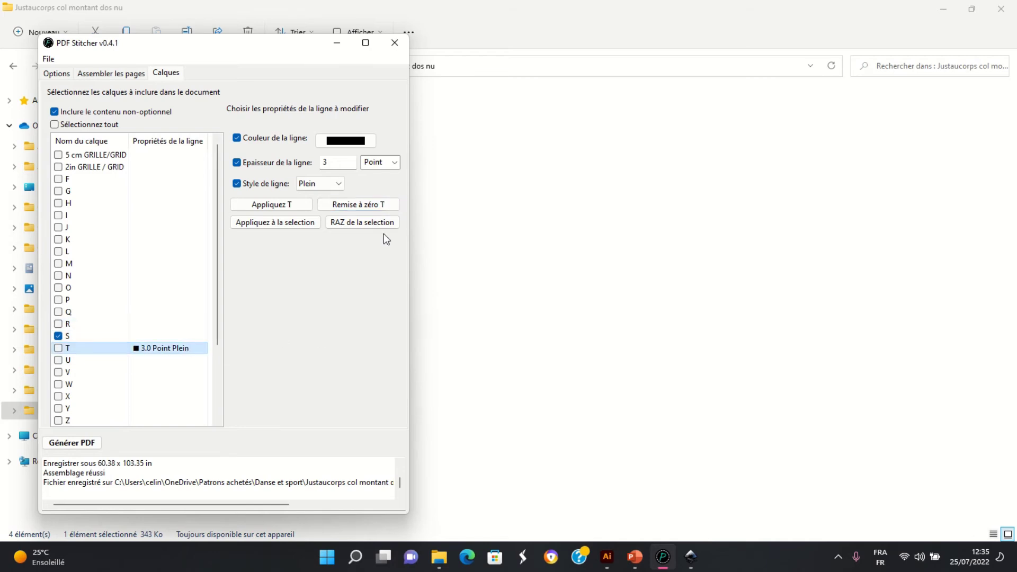
pyautogui.click(356, 204)
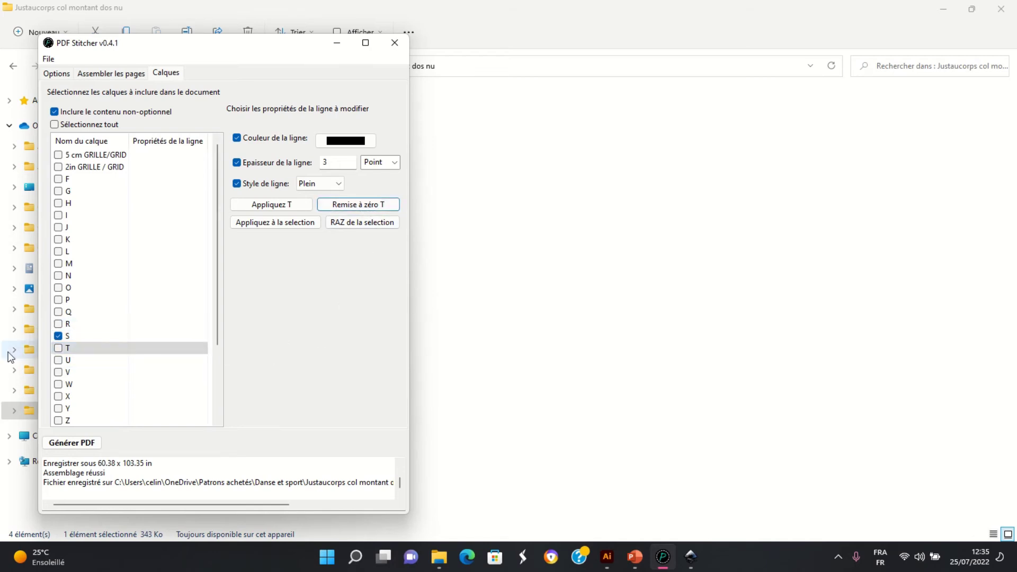
# Apply the black, solid (Plein) 3-point line to layer S and generate the size S PDF.
pyautogui.click(129, 336)
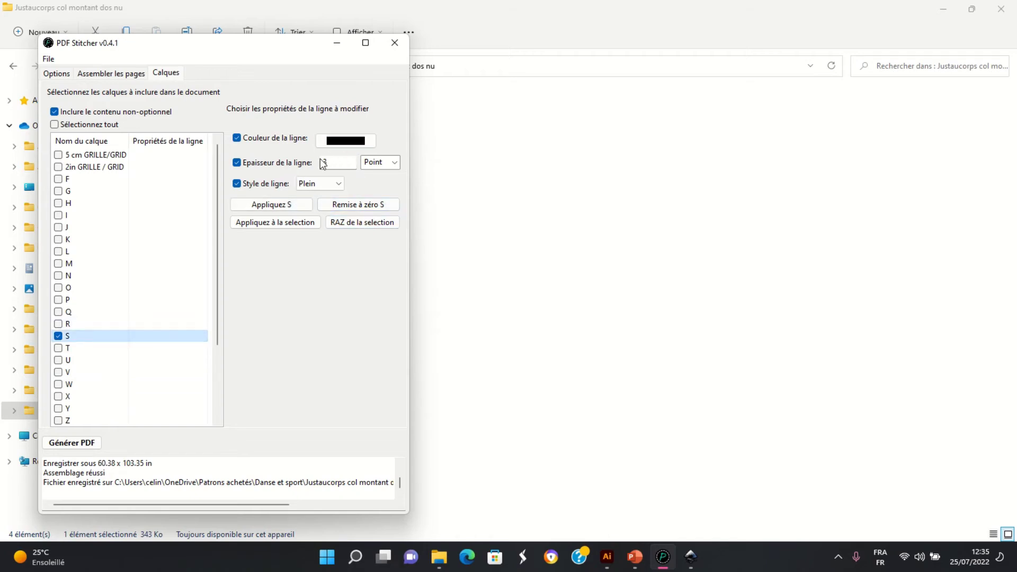
pyautogui.click(298, 205)
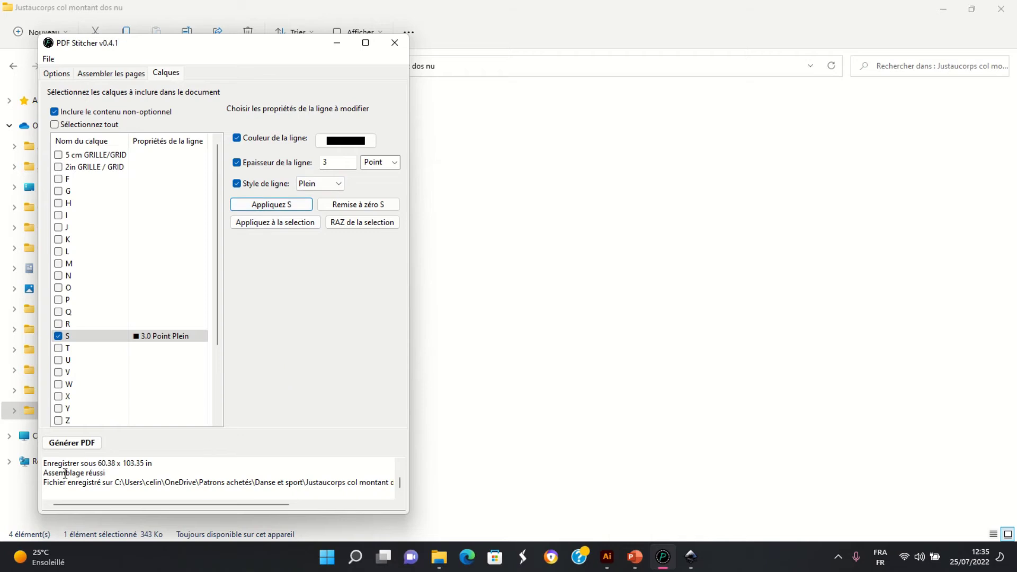
pyautogui.click(79, 446)
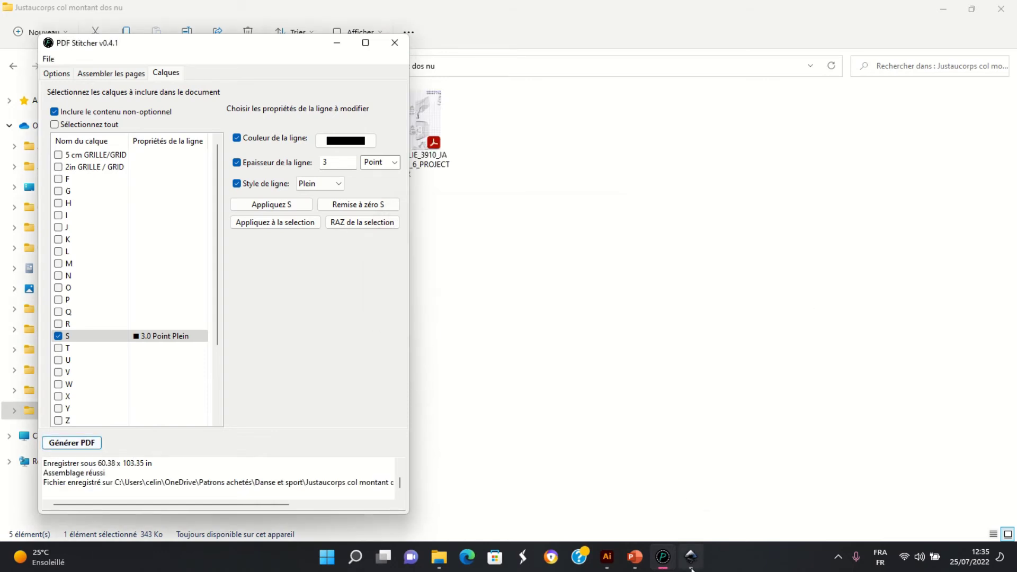
pyautogui.click(443, 564)
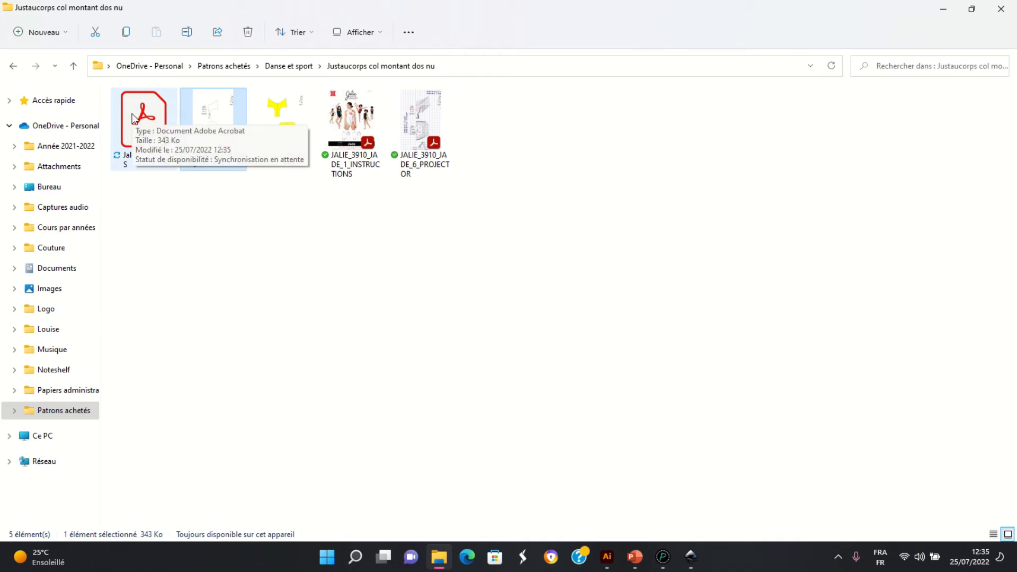
# Return to the Inkscape document, then lock and hide the Taille T layer.
pyautogui.click(697, 558)
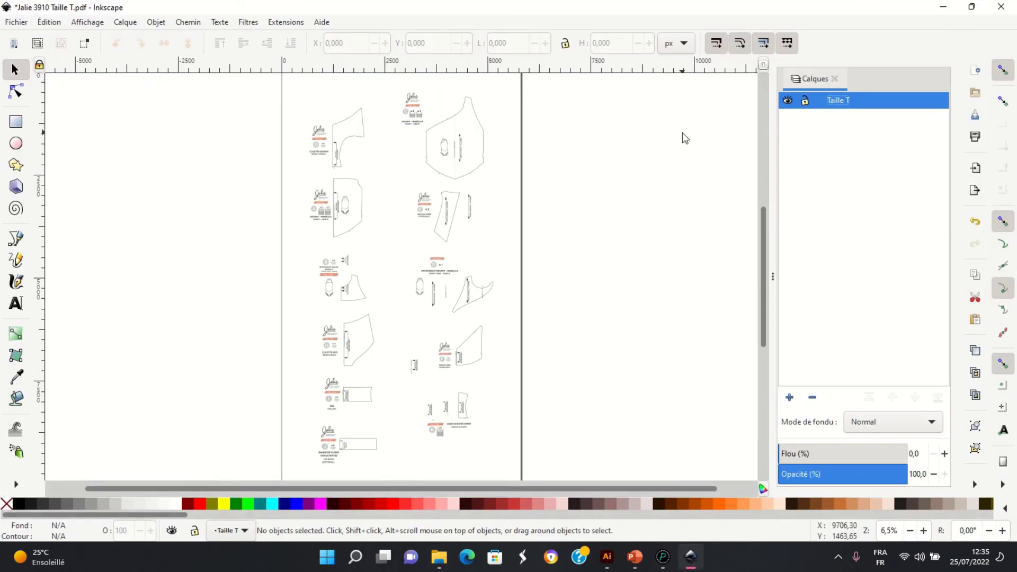
pyautogui.click(805, 101)
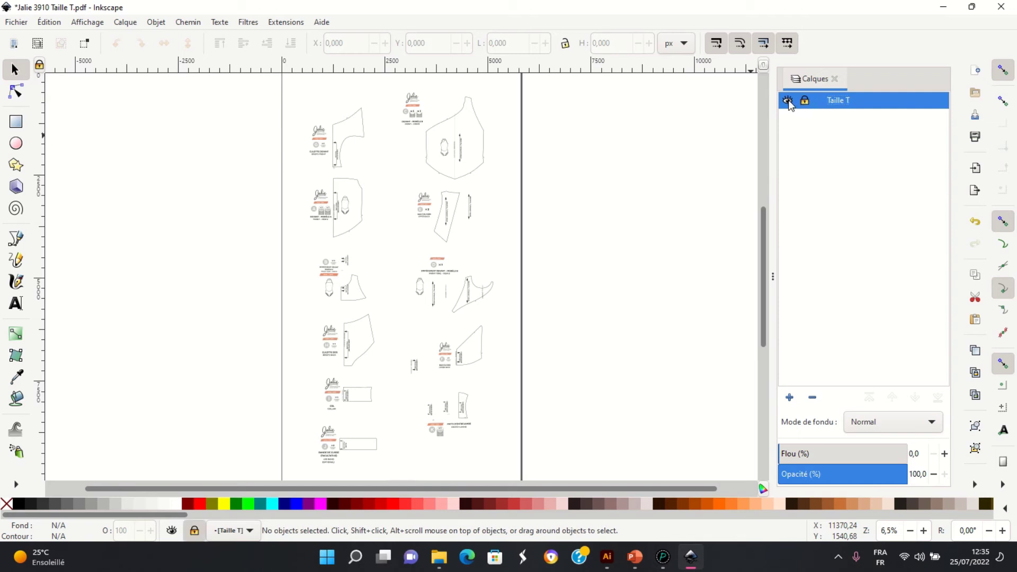
pyautogui.click(788, 101)
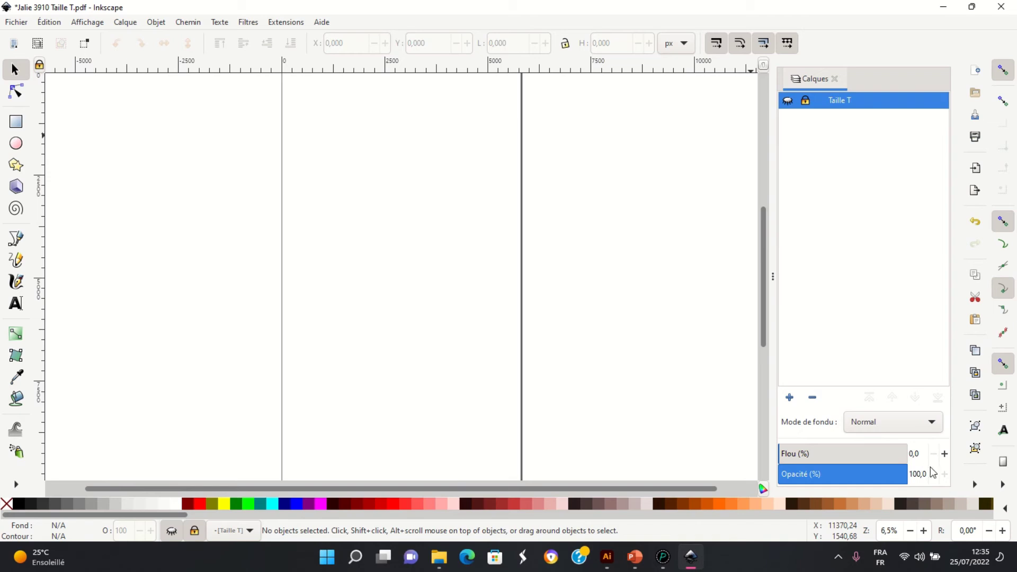
# Add a layer named Taille S above the current layer.
pyautogui.click(789, 397)
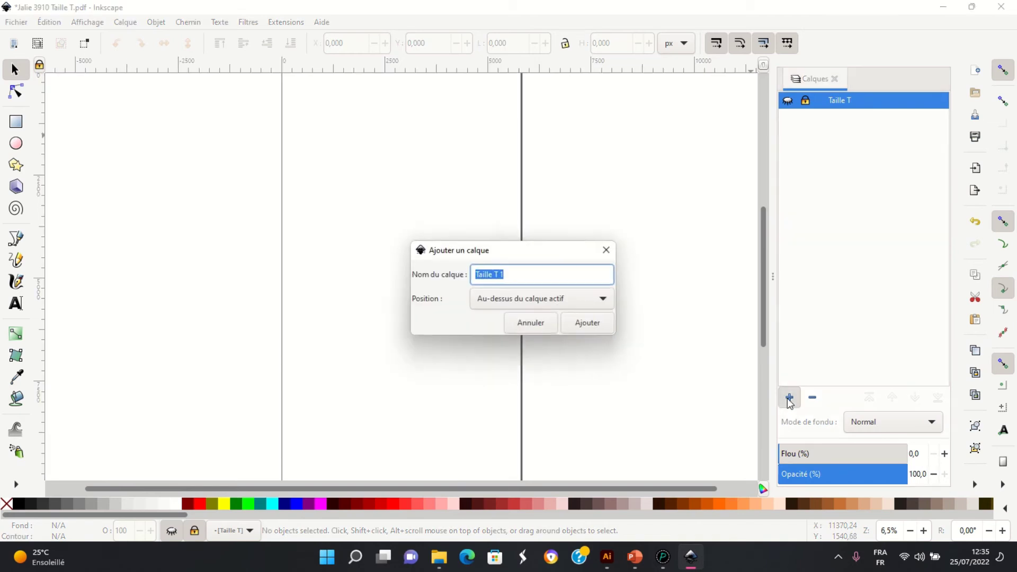
pyautogui.write('T')
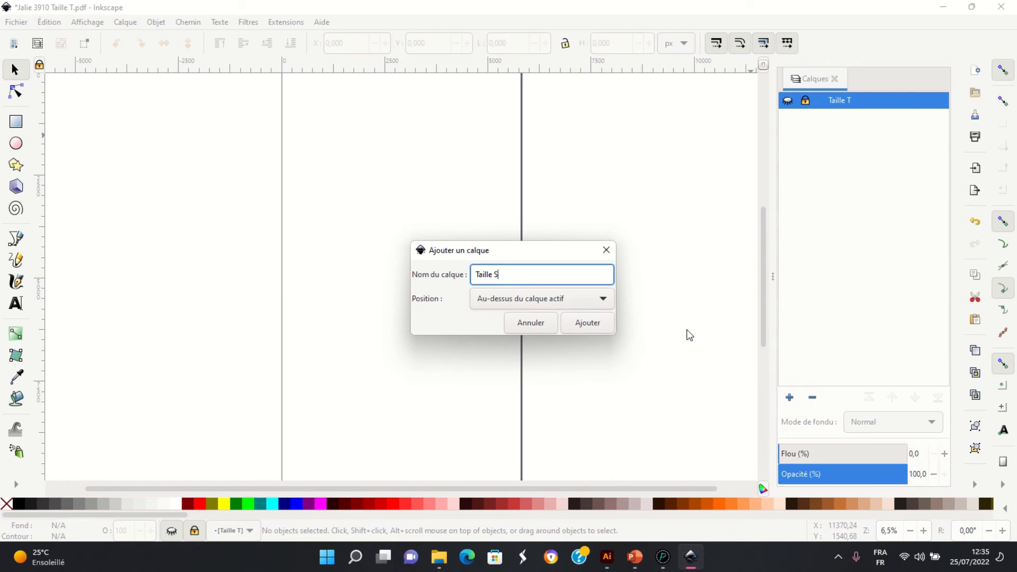
pyautogui.click(597, 326)
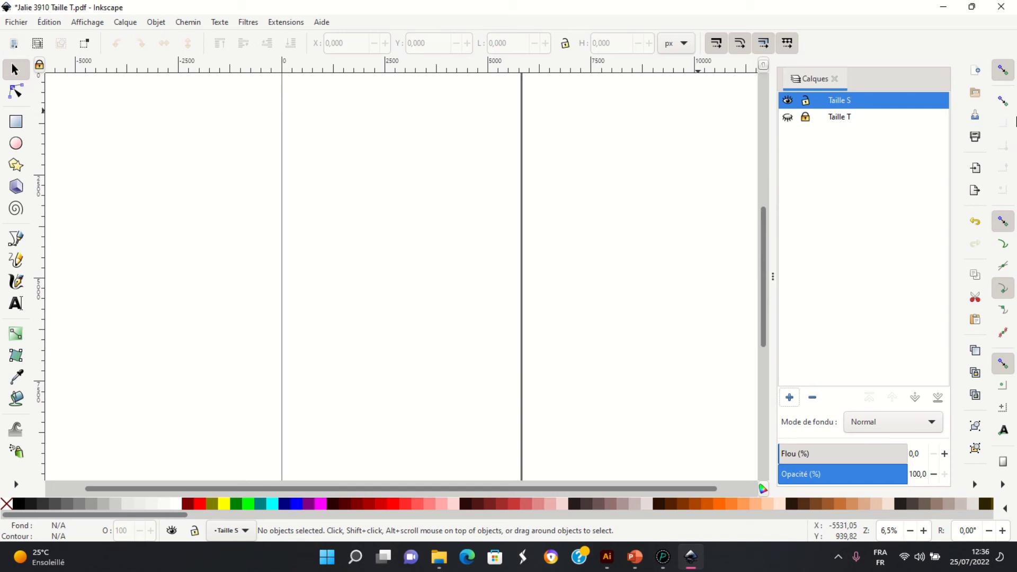
# Start a file import and browse through OneDrive, Patrons achetés and Danse et sport to the Justaucorps col montant dos nu folder.
pyautogui.click(15, 23)
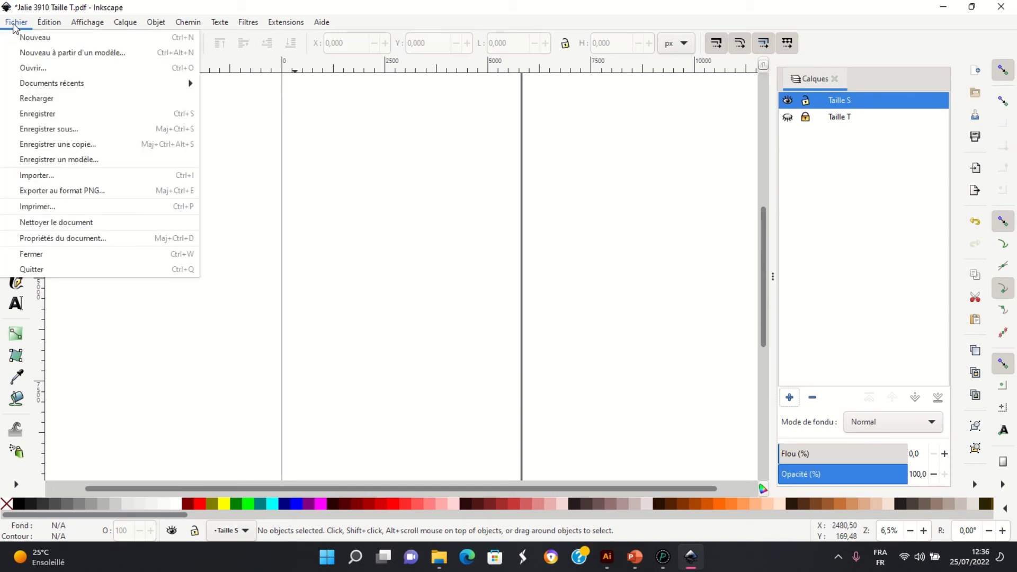
pyautogui.click(52, 175)
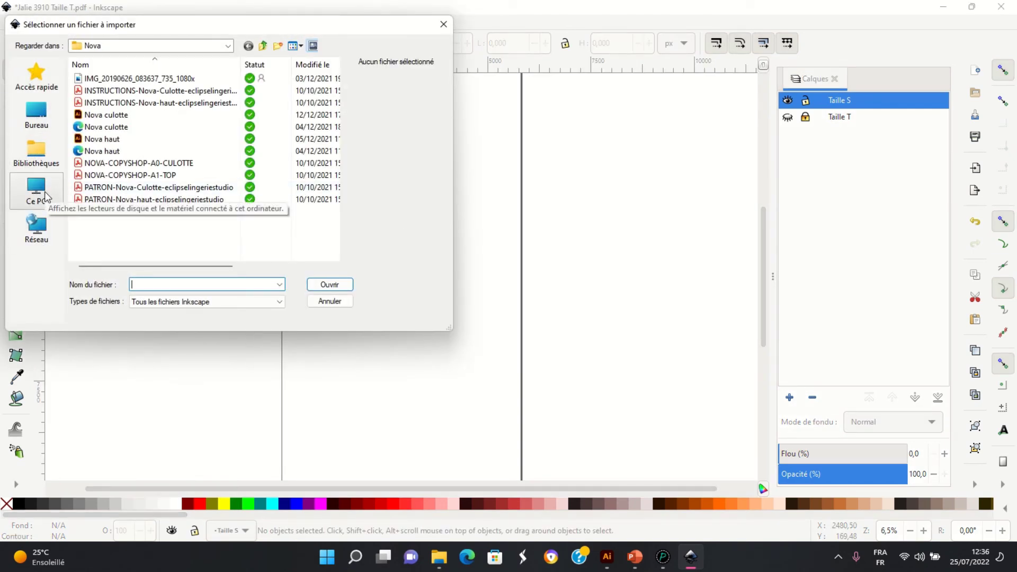
pyautogui.click(46, 194)
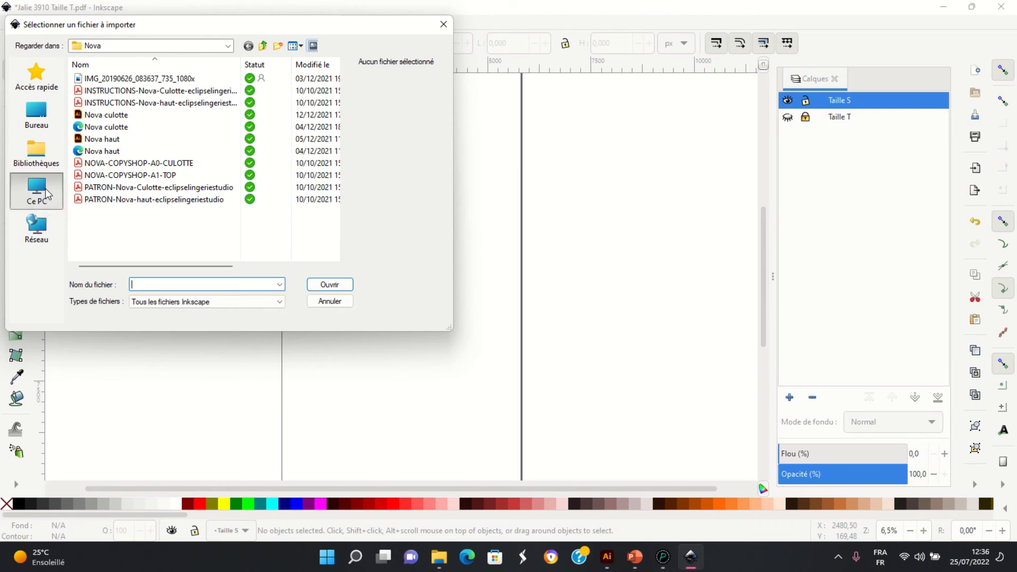
pyautogui.scroll(-2, 180, 176)
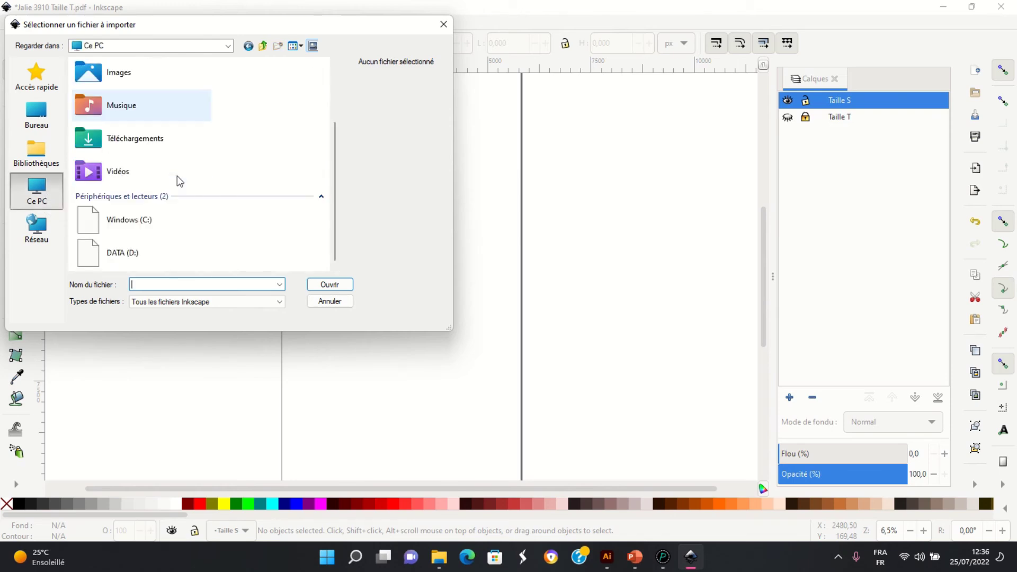
pyautogui.click(40, 111)
pyautogui.doubleClick(127, 75)
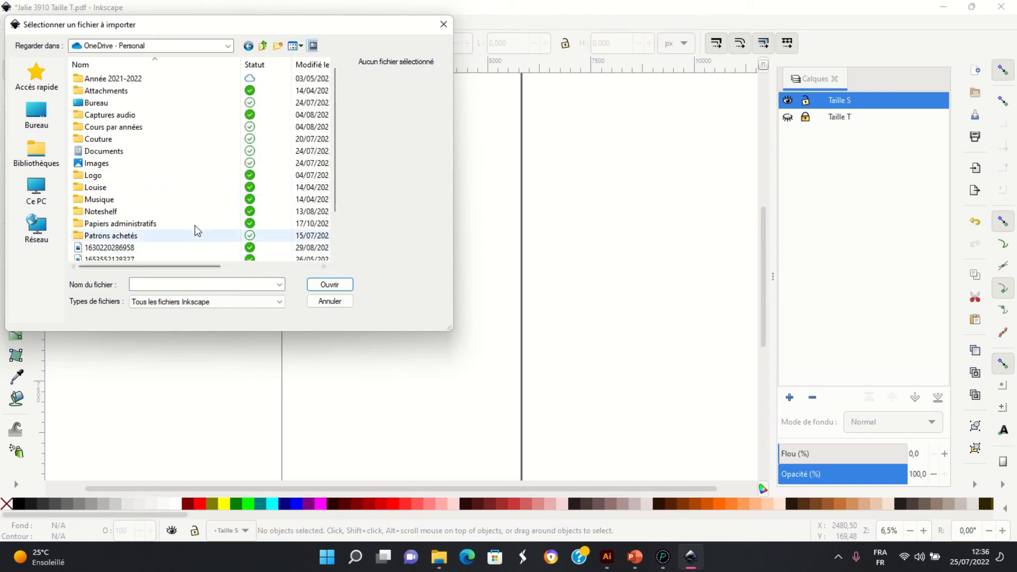
pyautogui.doubleClick(120, 235)
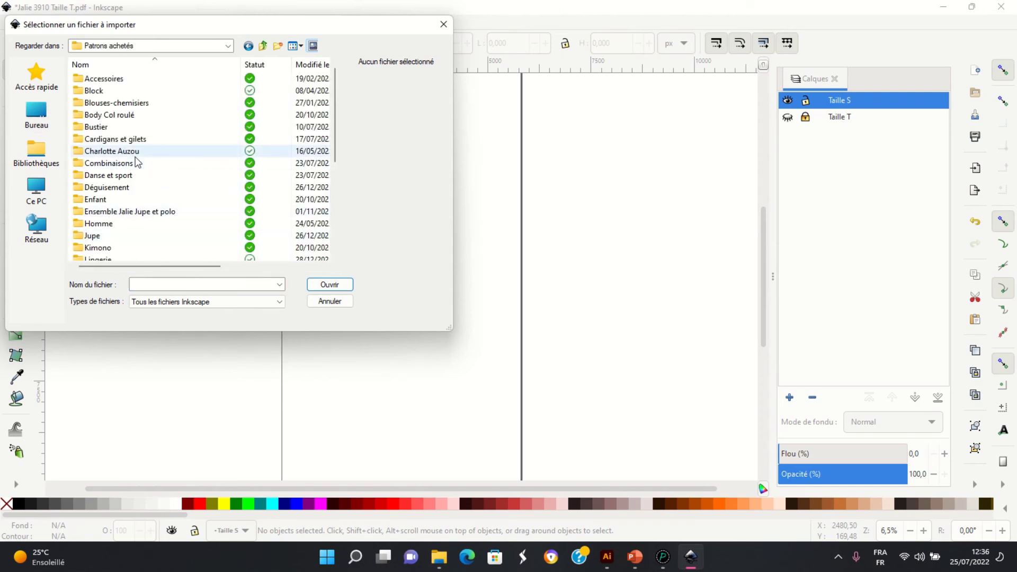
pyautogui.doubleClick(105, 175)
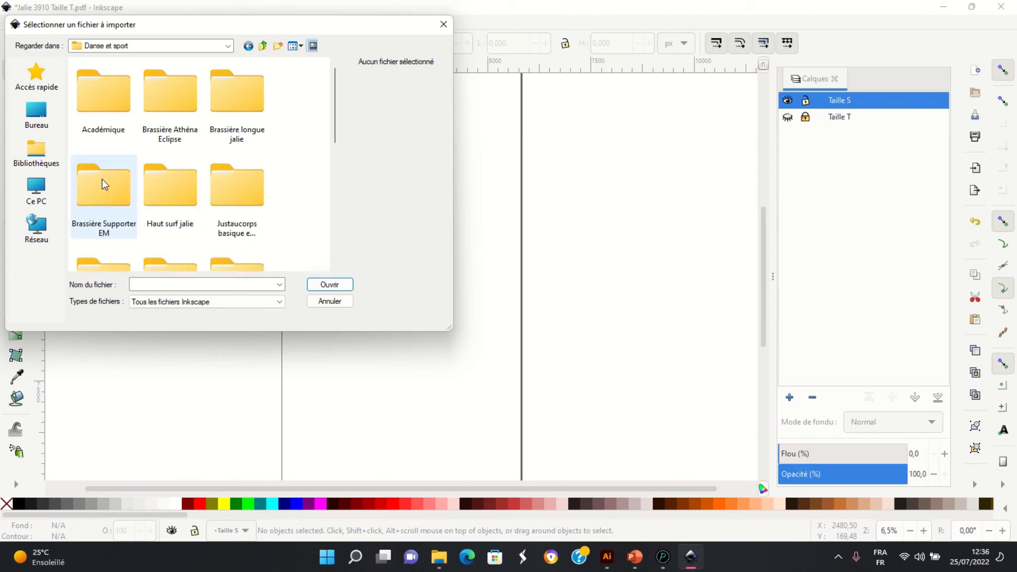
pyautogui.scroll(-5, 309, 180)
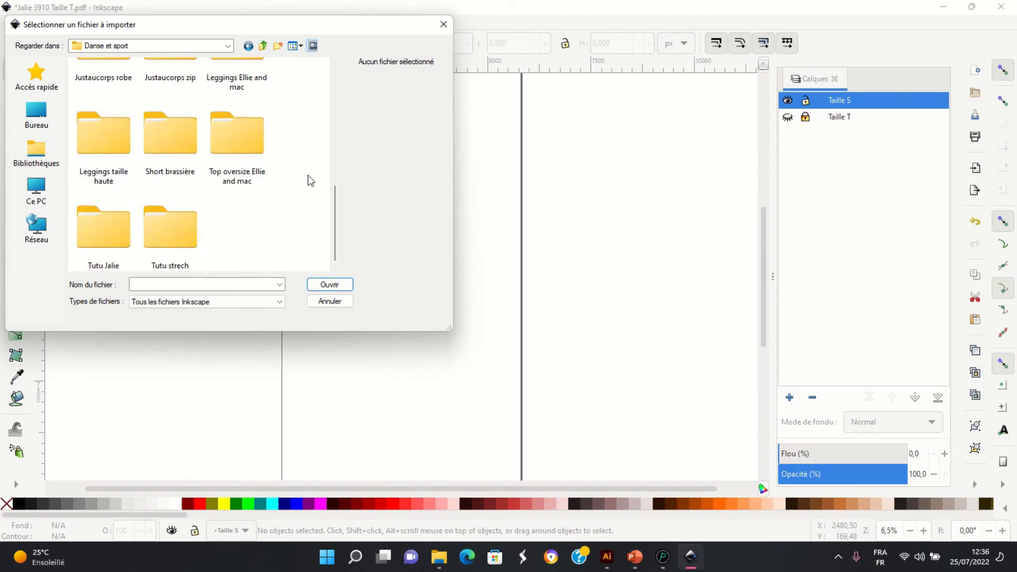
pyautogui.scroll(5, 307, 175)
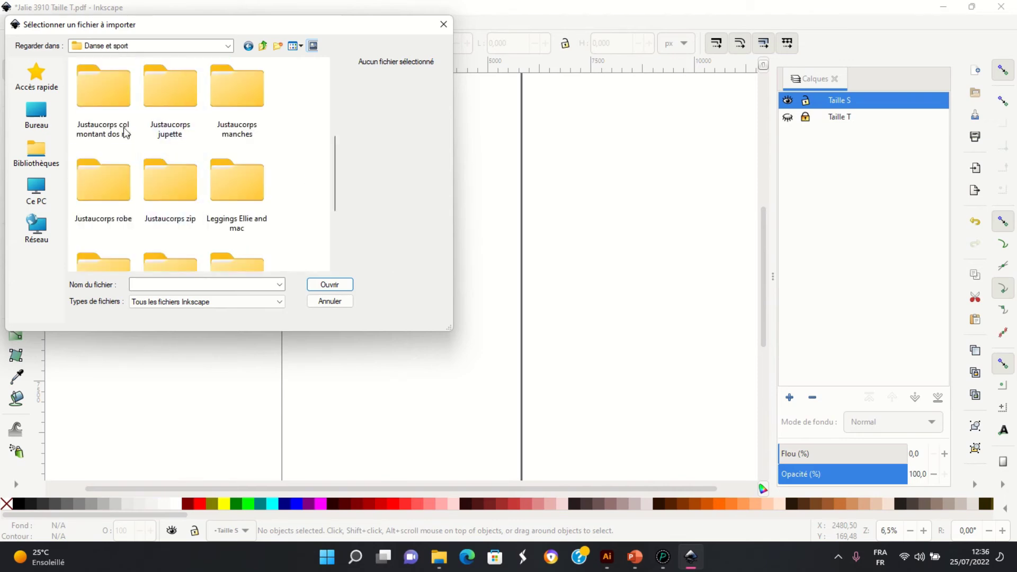
pyautogui.doubleClick(104, 92)
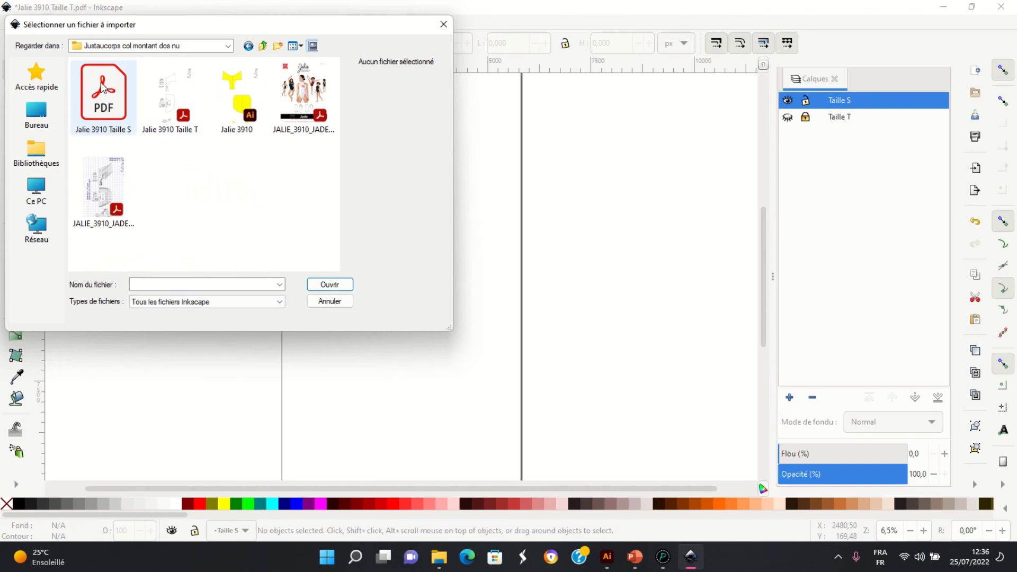
# Import the Jalie 3910 Taille S PDF into the Taille S layer using the internal import option.
pyautogui.click(102, 88)
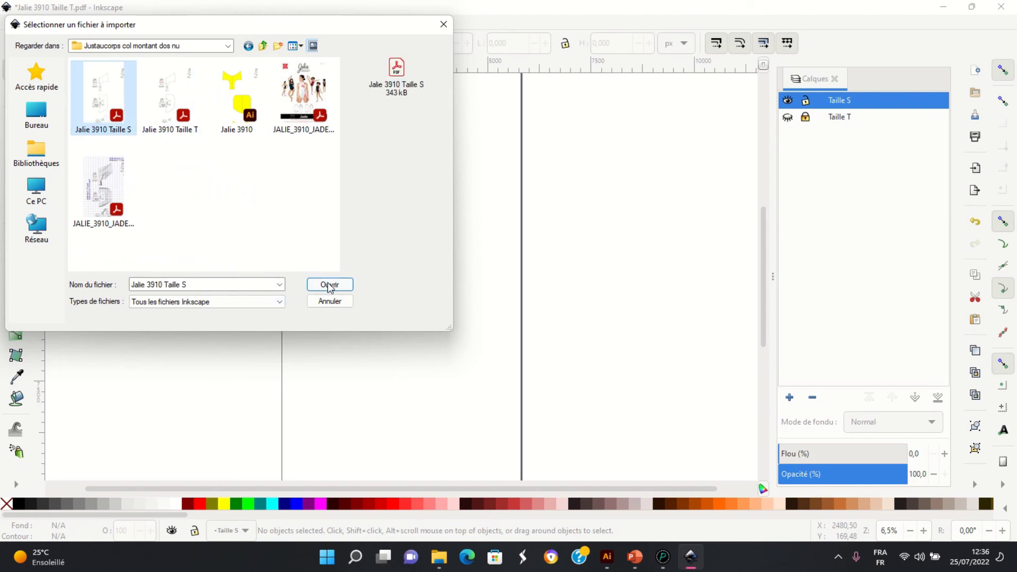
pyautogui.click(329, 286)
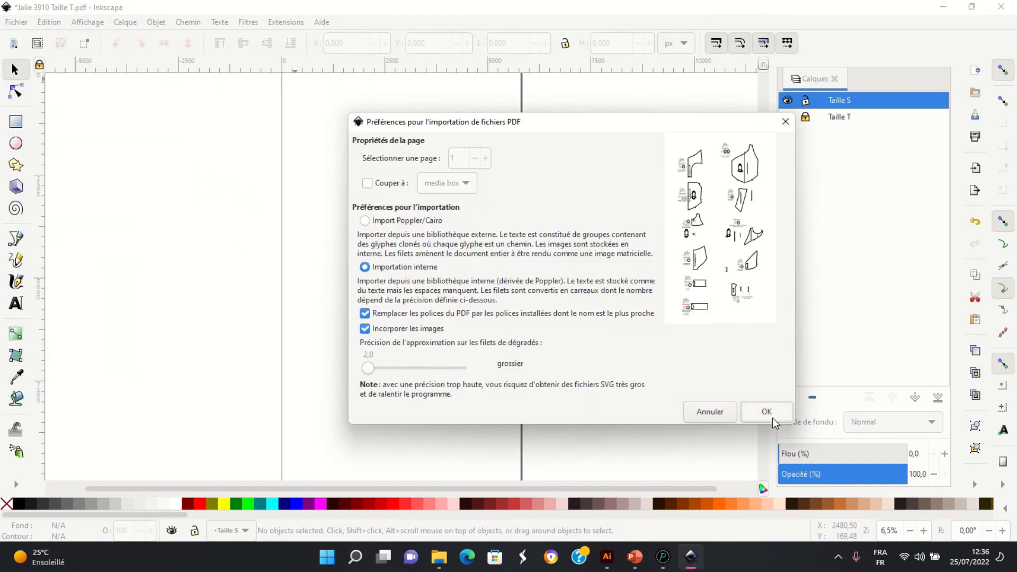
pyautogui.click(768, 411)
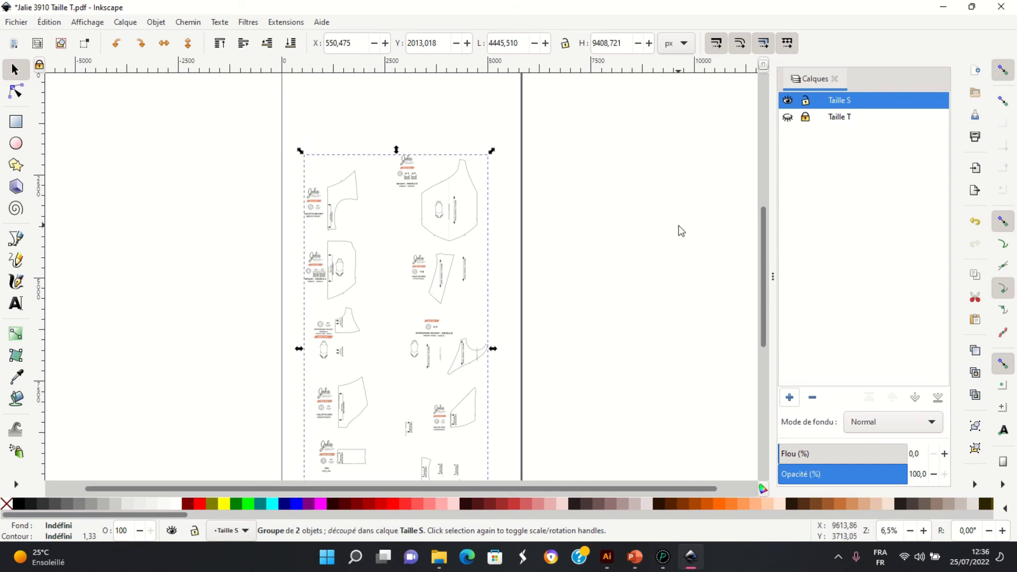
# Examine the imported size S pattern pieces across the page and look closely at the front view B piece.
pyautogui.scroll(-5, 682, 229)
pyautogui.scroll(7, 683, 226)
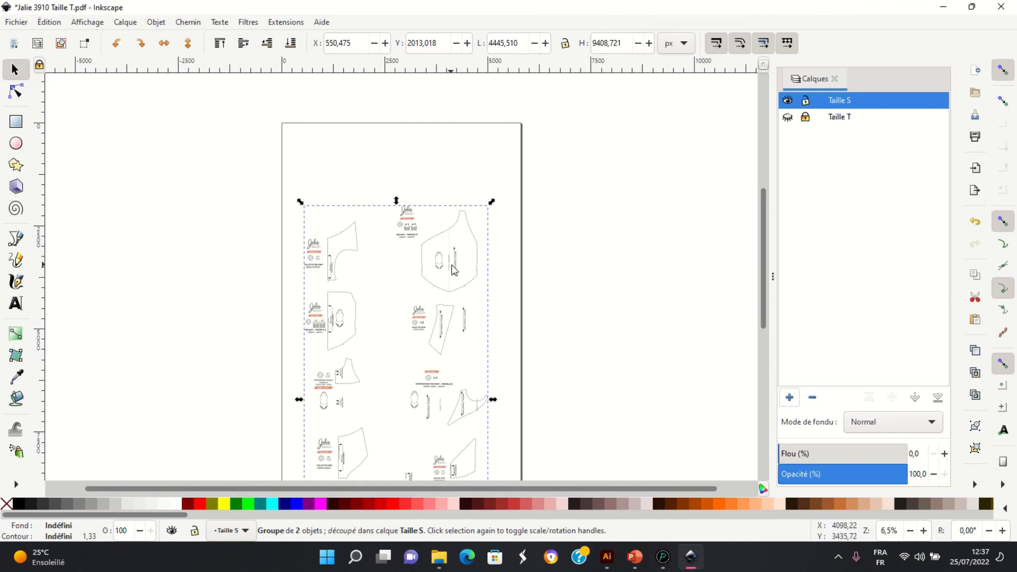
pyautogui.scroll(-5, 455, 268)
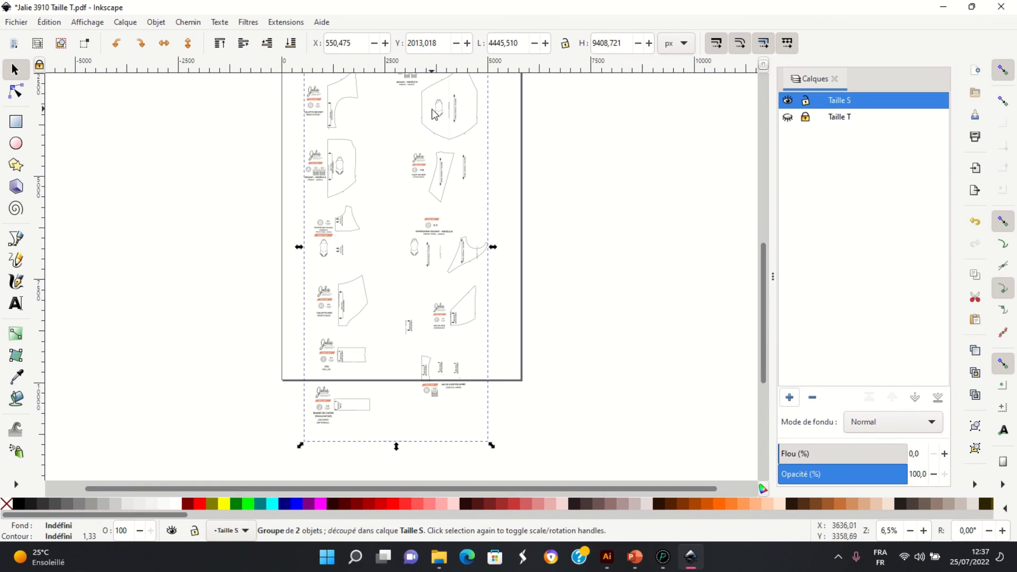
pyautogui.scroll(2, 438, 119)
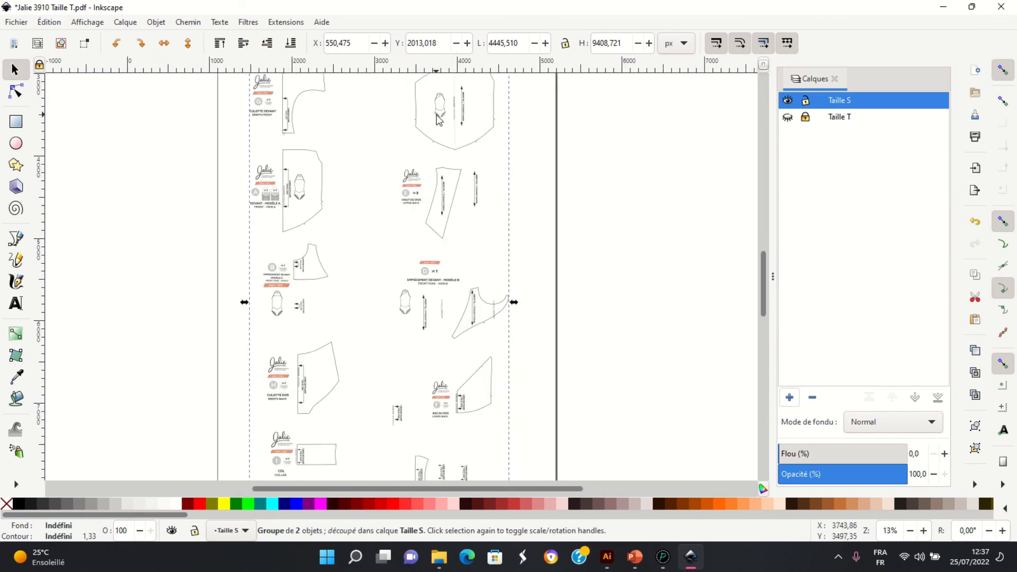
pyautogui.scroll(1, 438, 121)
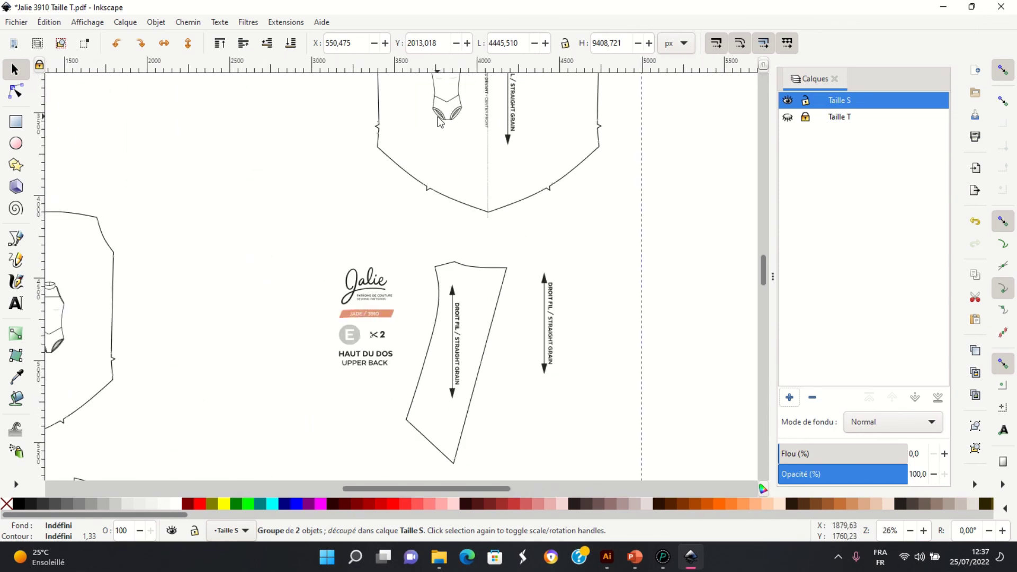
pyautogui.scroll(10, 444, 119)
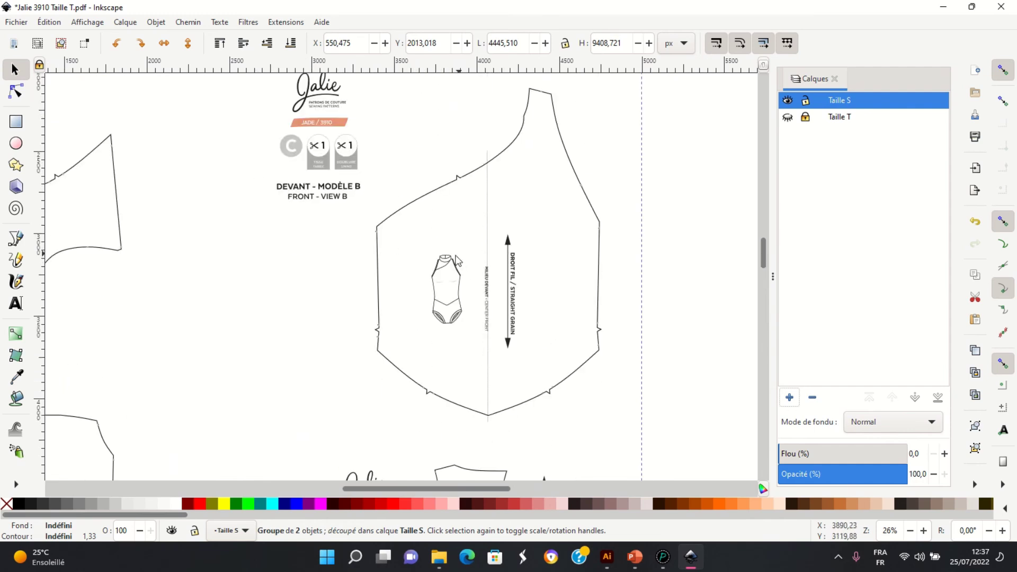
pyautogui.hotkey('ctrl', 'shift', 'n')
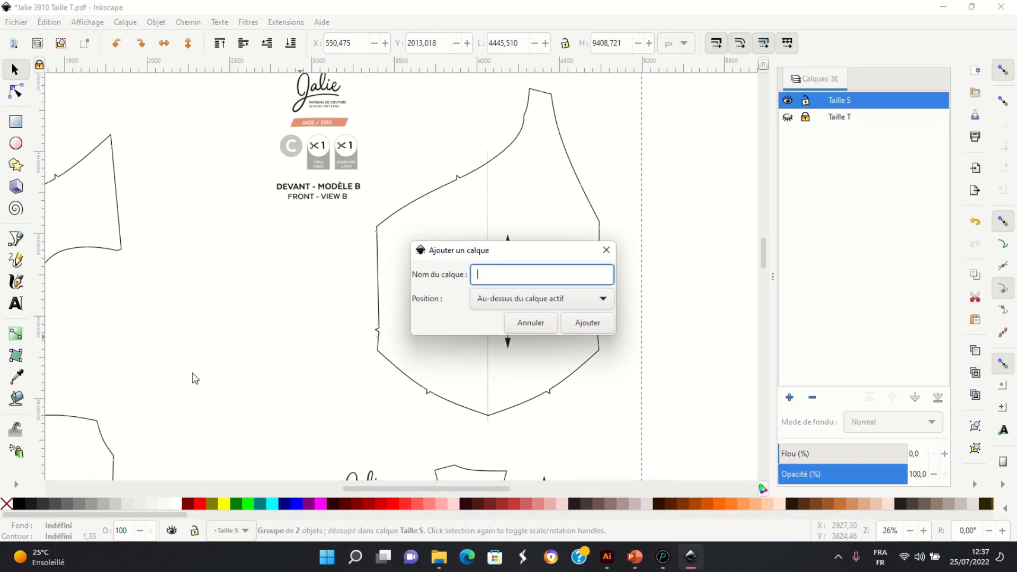
pyautogui.click(536, 324)
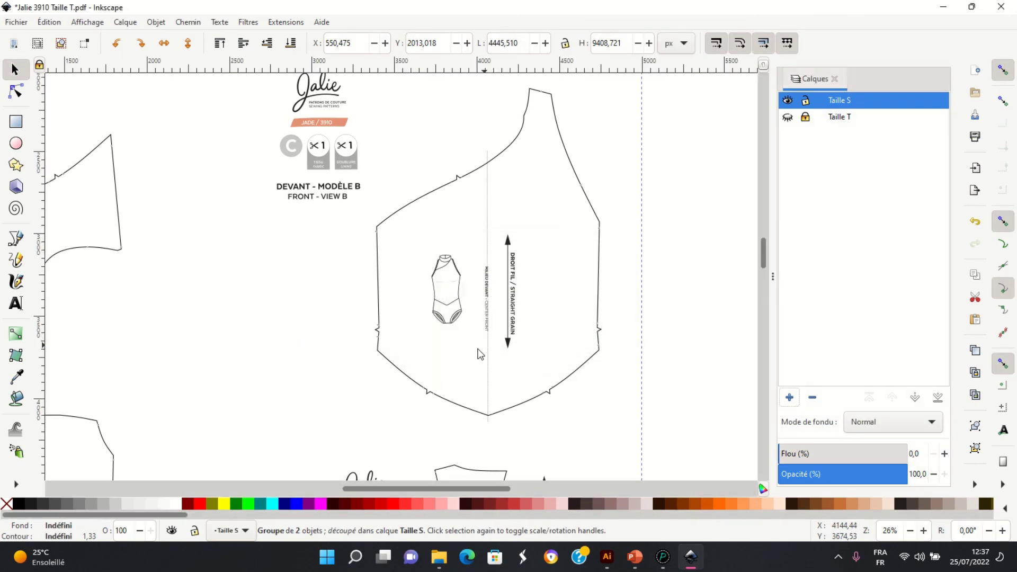
pyautogui.hotkey('ctrl', 'shift', 'n')
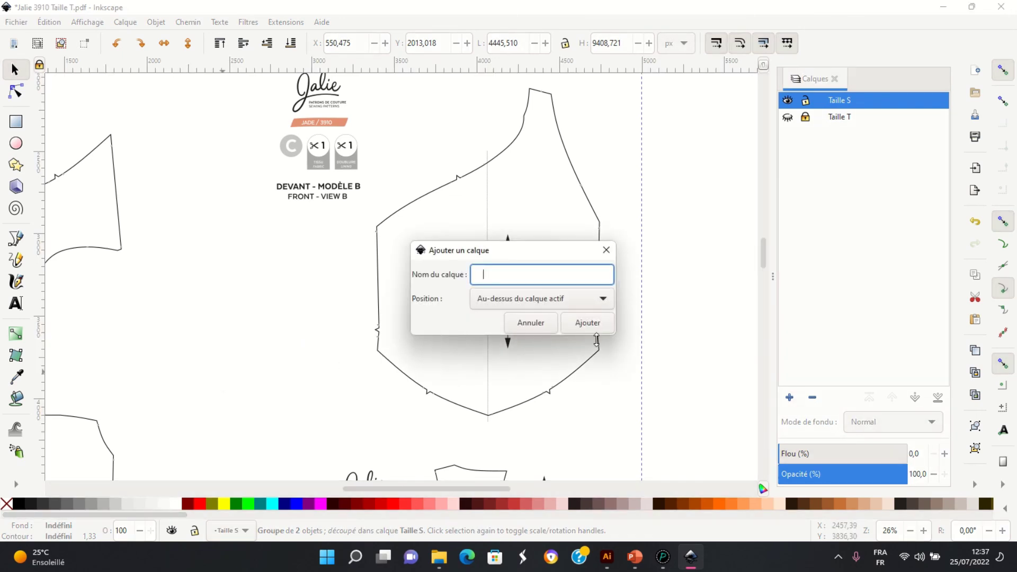
pyautogui.click(606, 249)
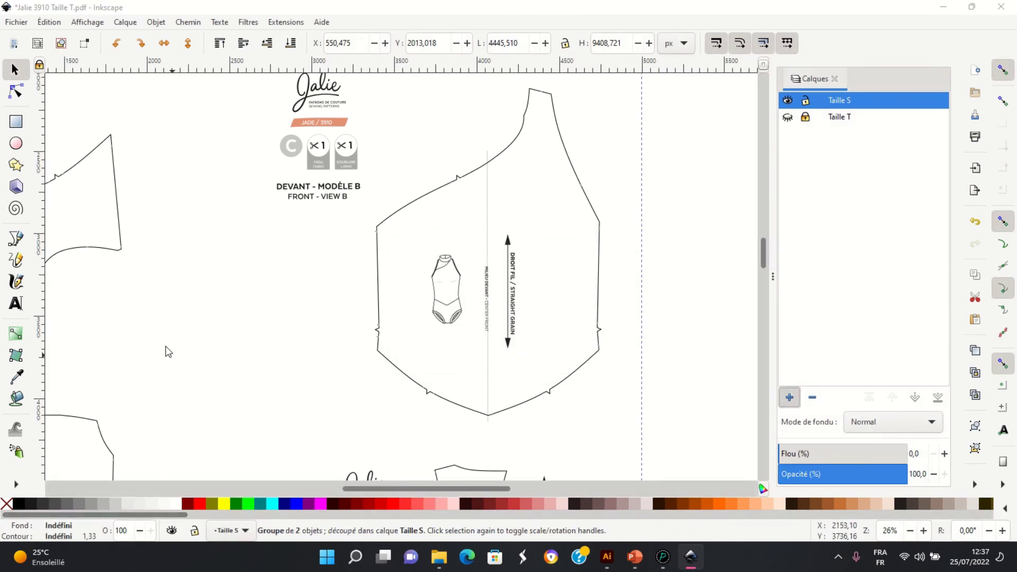
# Add a layer with a blank name above the Taille S layer.
pyautogui.hotkey('ctrl', 'shift', 'n')
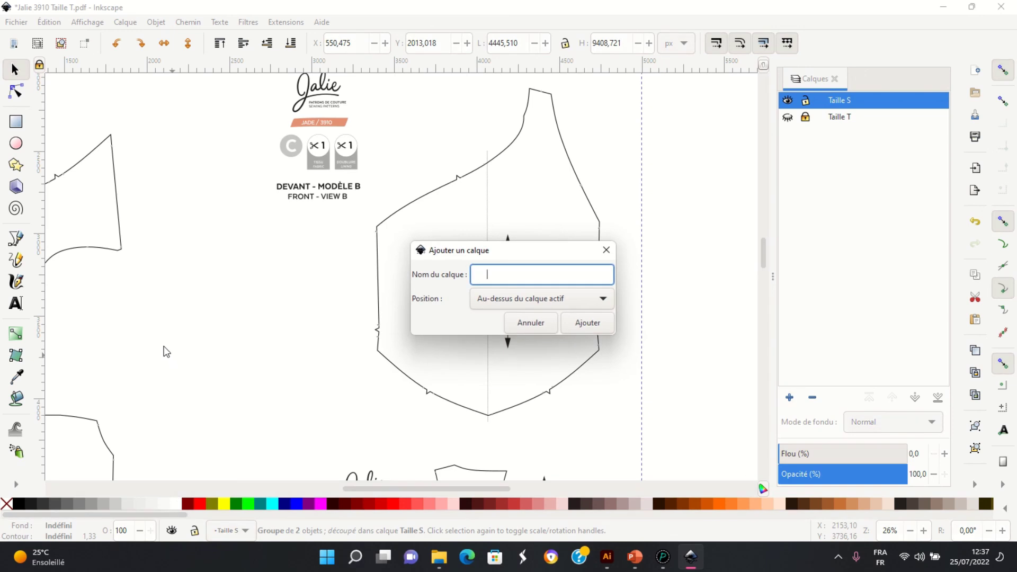
pyautogui.click(588, 324)
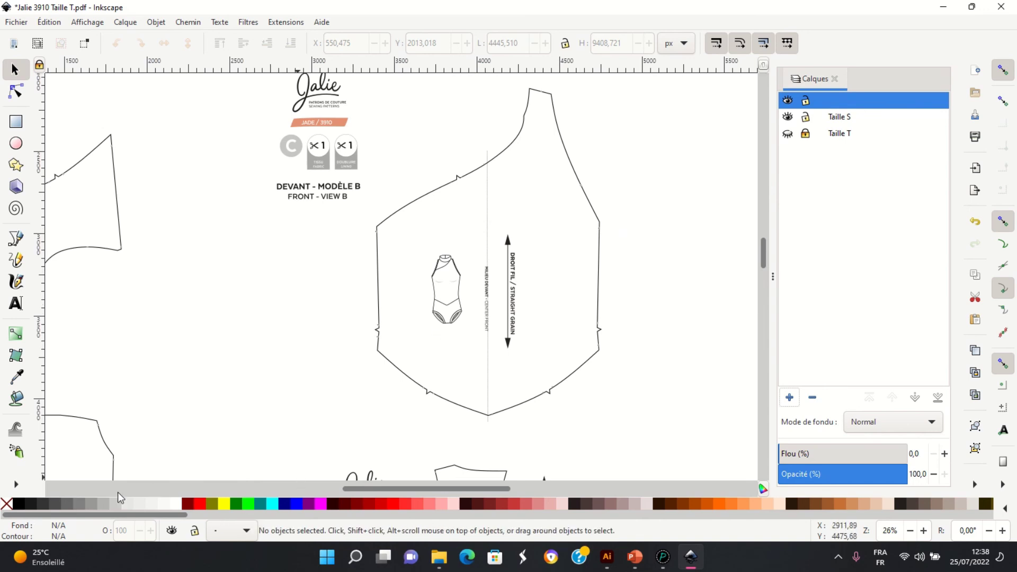
# Examine the size S briefs front, front view A and front yoke pattern pieces.
pyautogui.moveTo(394, 487); pyautogui.dragTo(295, 490)
pyautogui.scroll(-5, 471, 292)
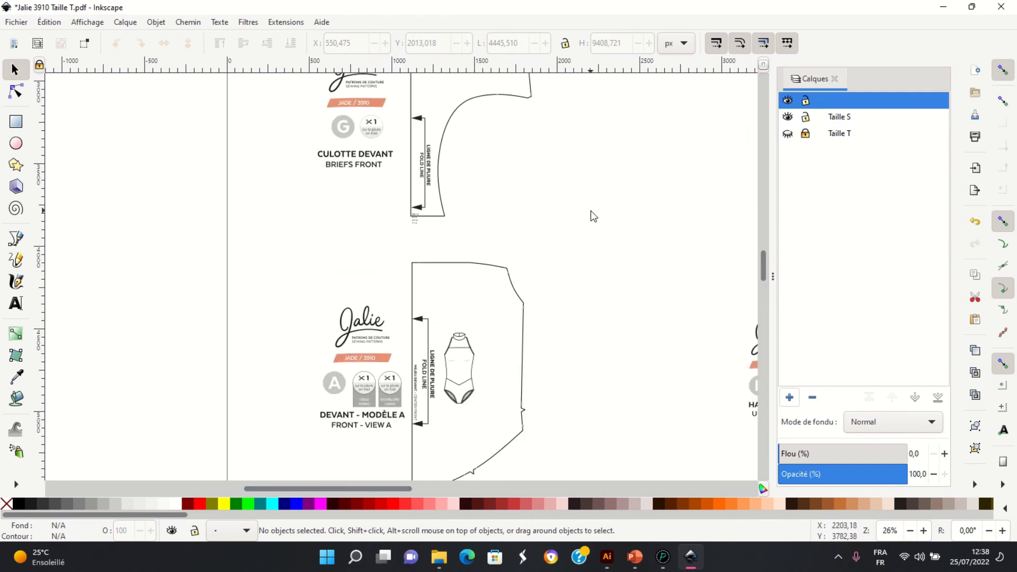
pyautogui.hotkey('shift', 'ctrl', 'n')
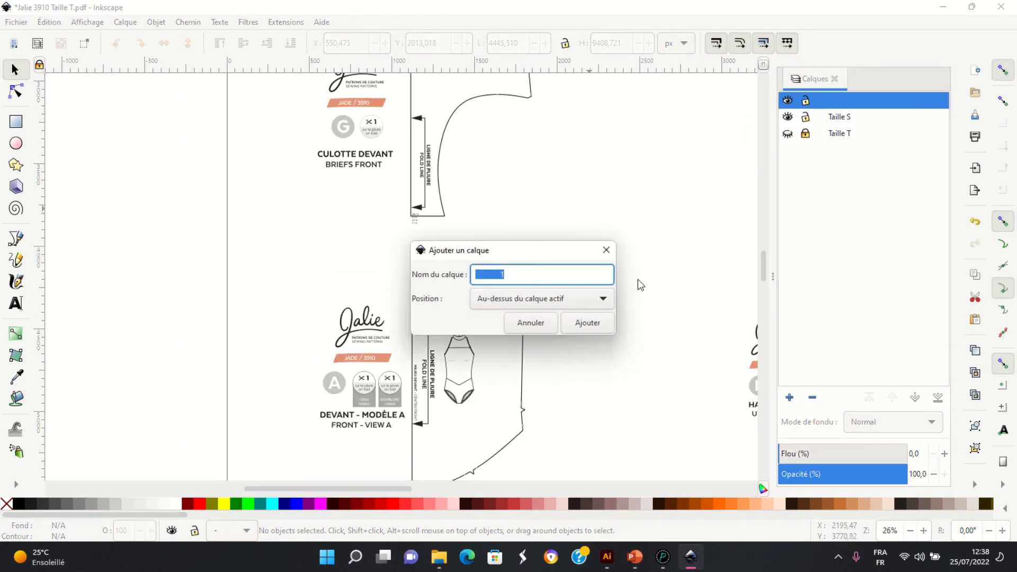
pyautogui.click(606, 252)
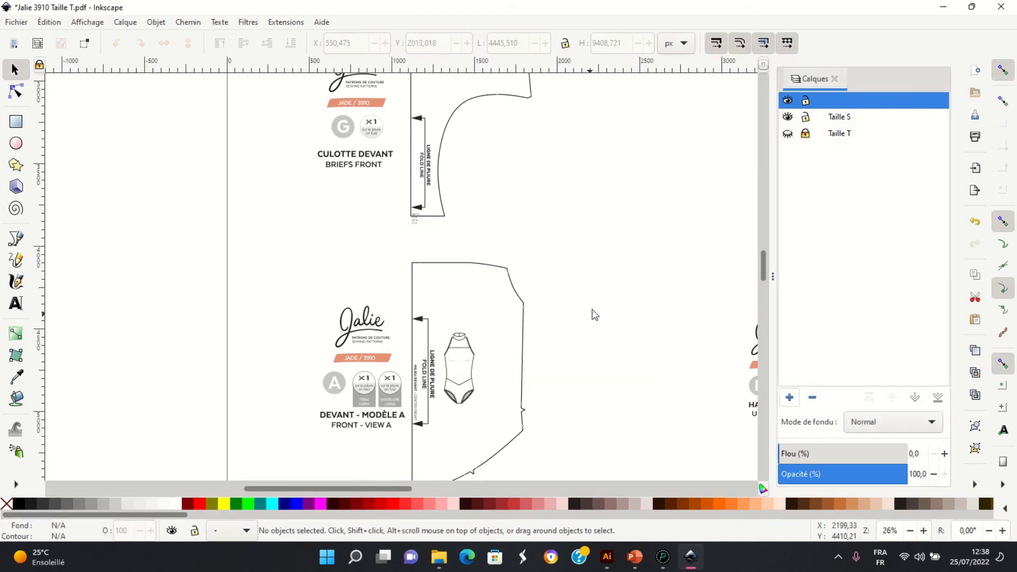
pyautogui.scroll(-3, 586, 294)
pyautogui.scroll(-3, 582, 286)
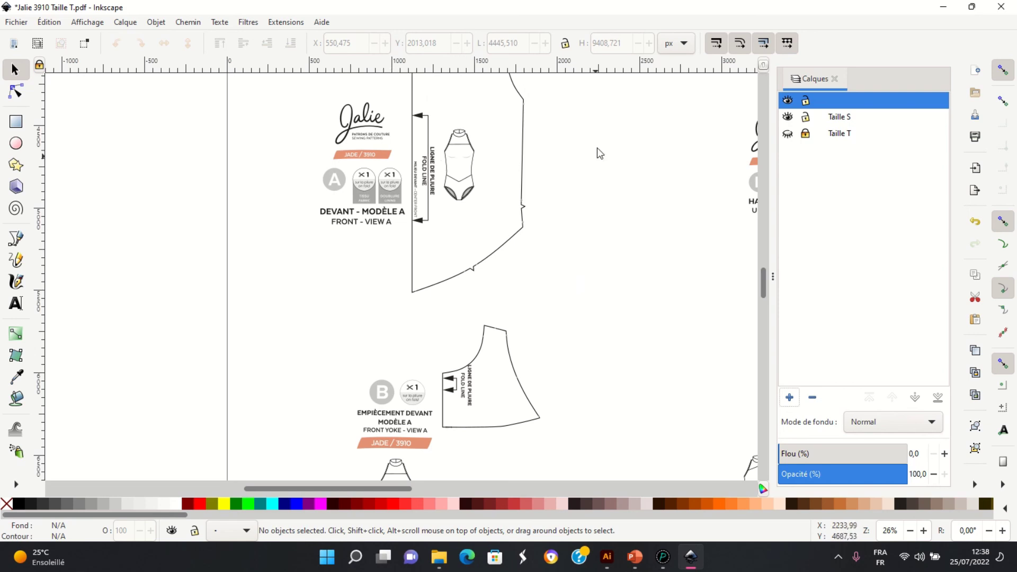